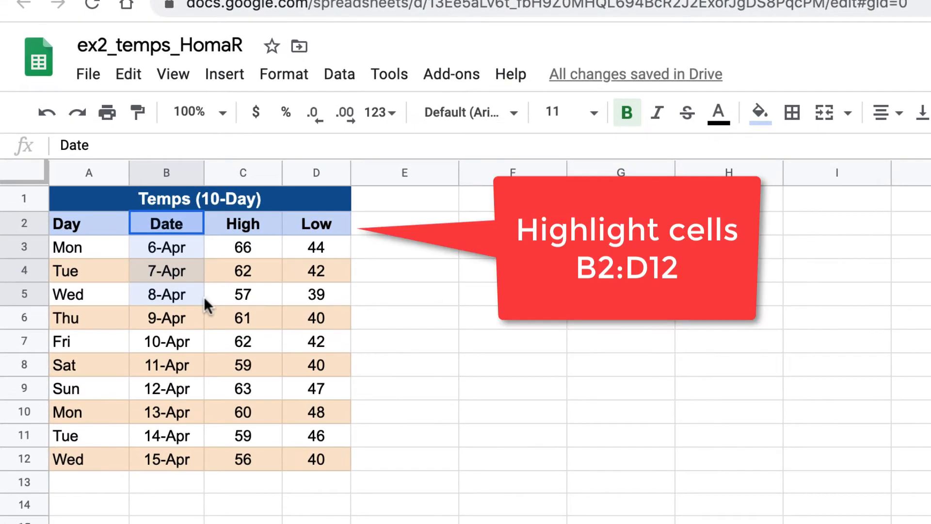
Select cells B2:D12 of the temperature table and insert a chart from them
left_click_drag(204, 299, 324, 460)
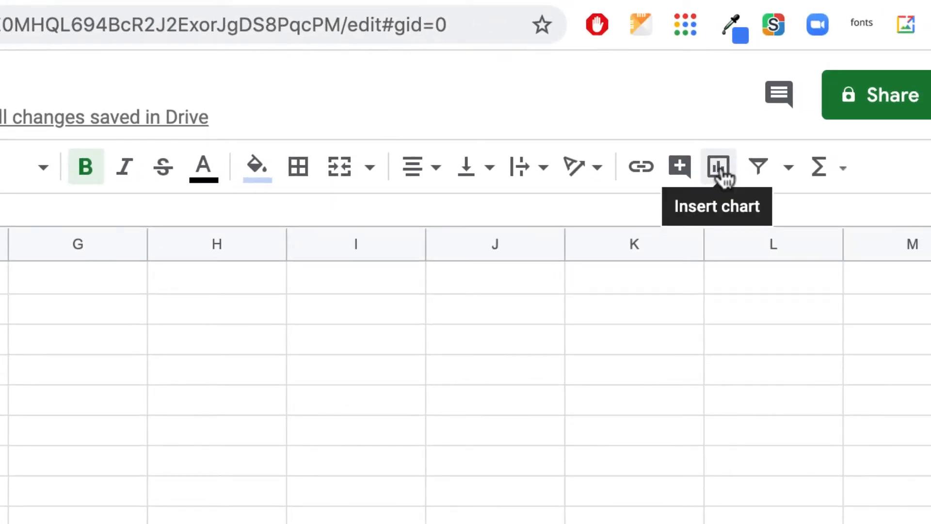
left_click(719, 167)
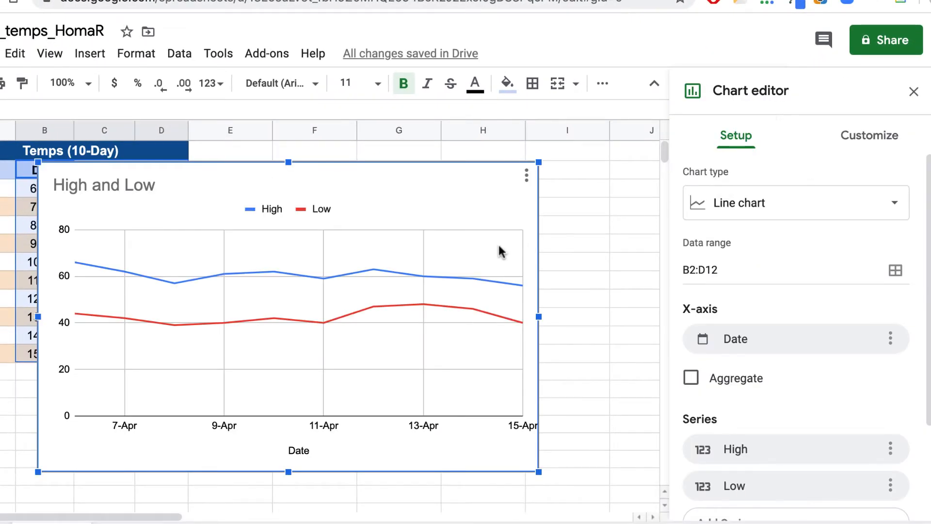
Try the suggested combo chart type, and return the chart to the Line chart type
left_click(896, 209)
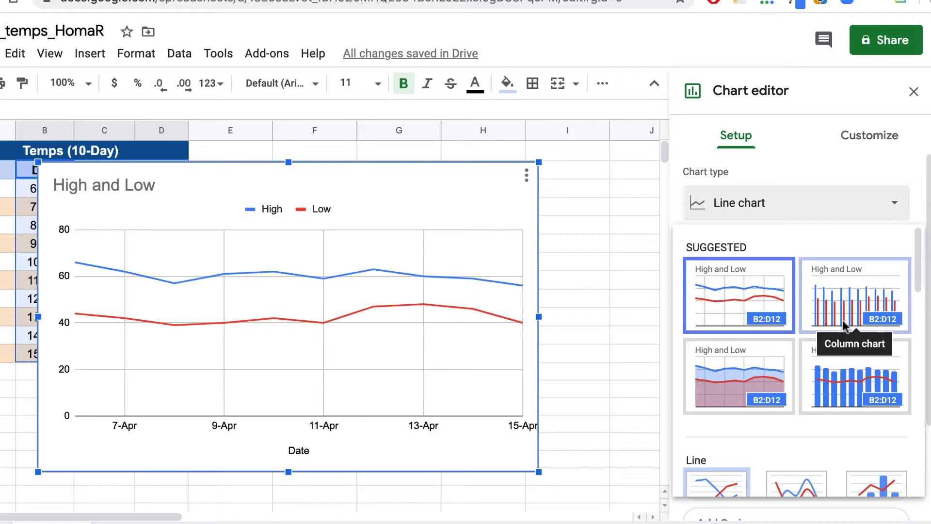
left_click(854, 387)
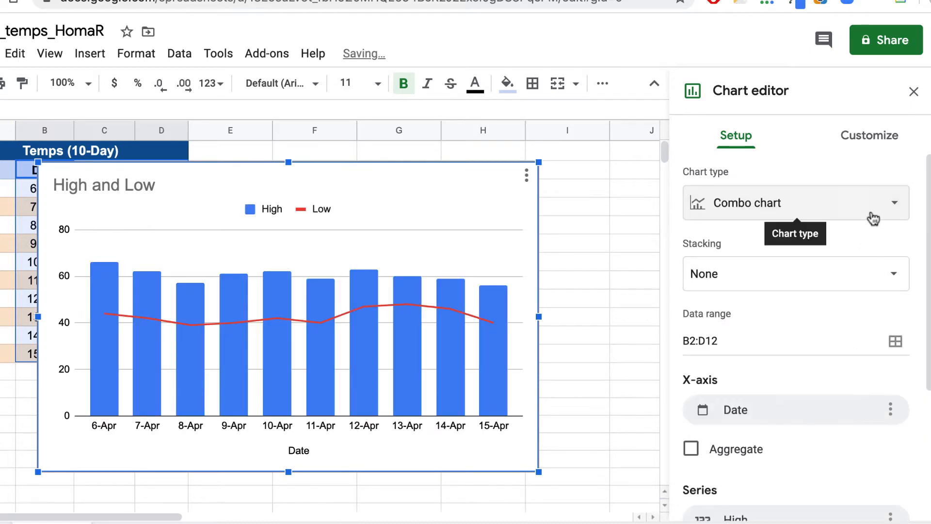
left_click(891, 205)
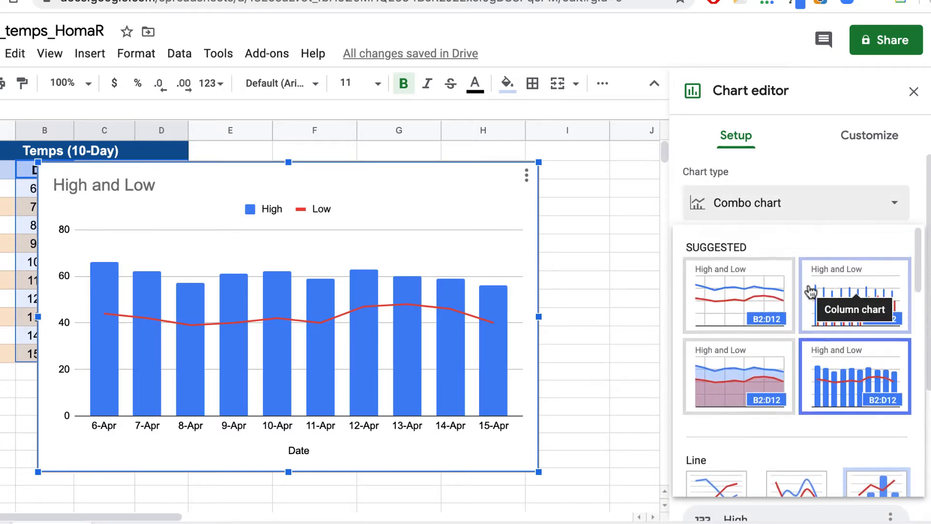
scroll(811, 291, "down", 3)
scroll(811, 291, "up", 3)
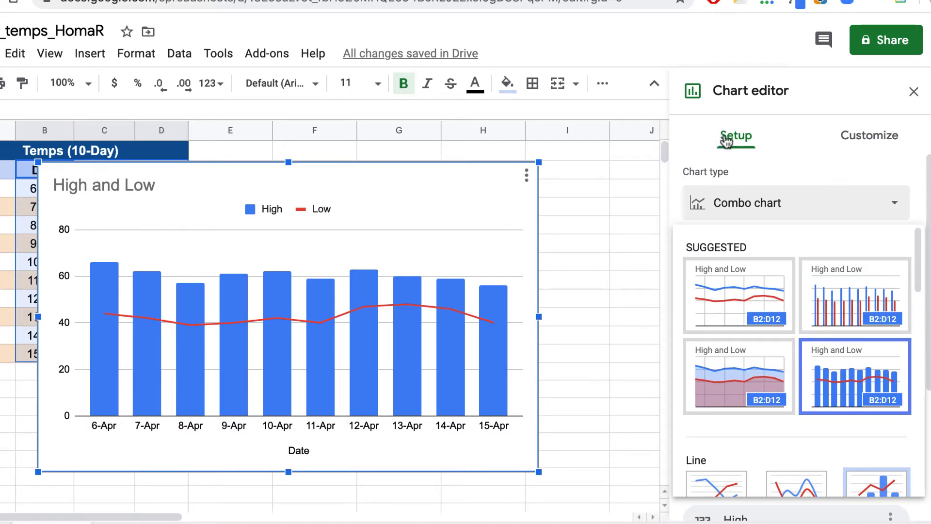
left_click(892, 206)
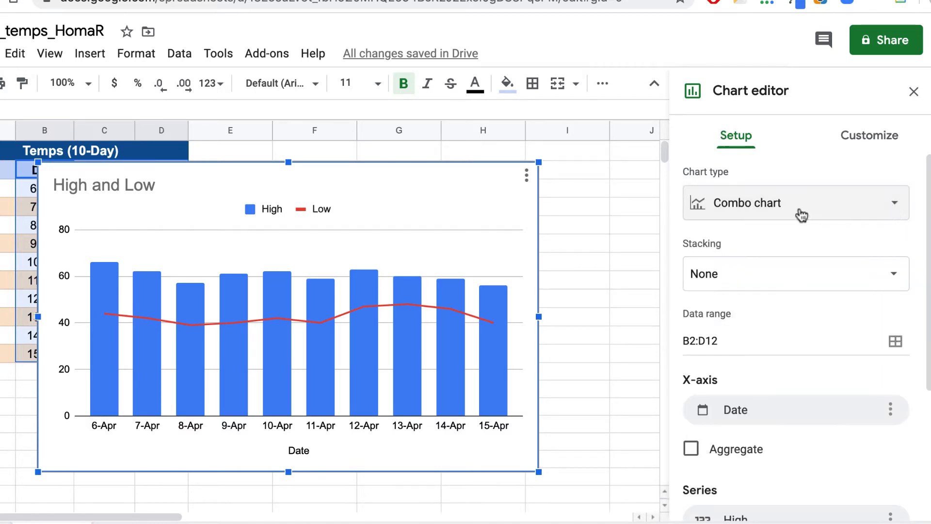
left_click(887, 206)
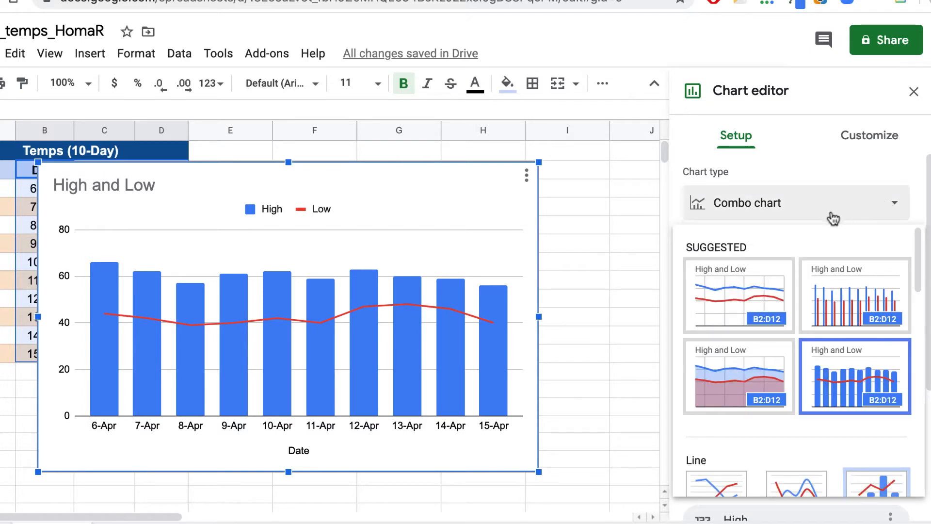
left_click(899, 205)
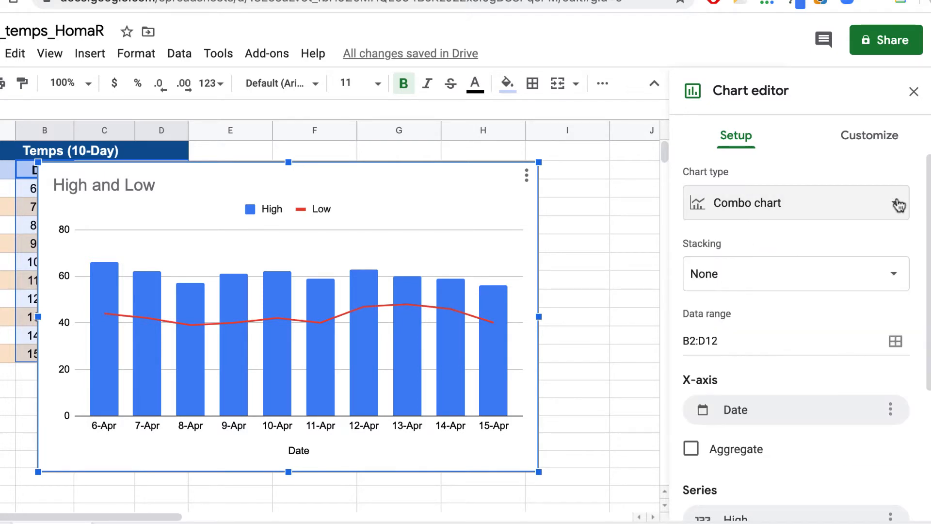
left_click(899, 206)
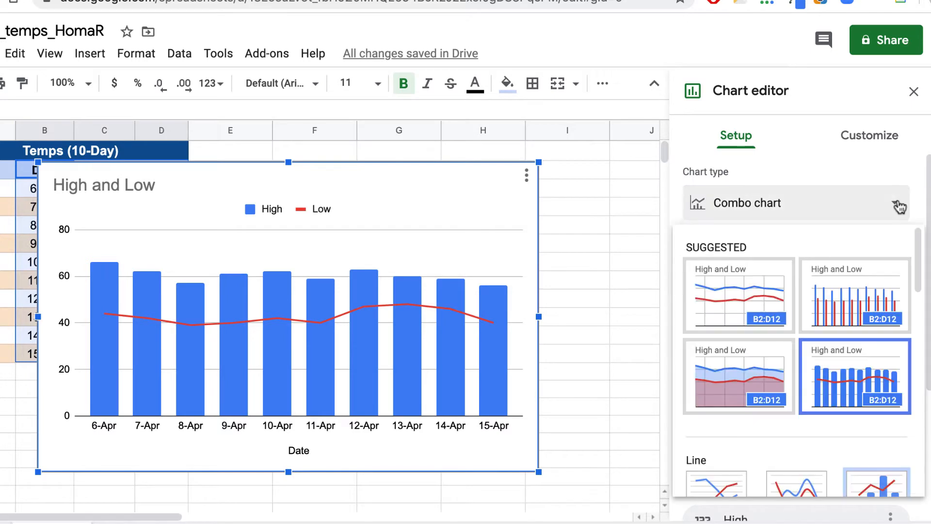
scroll(718, 301, "down", 2)
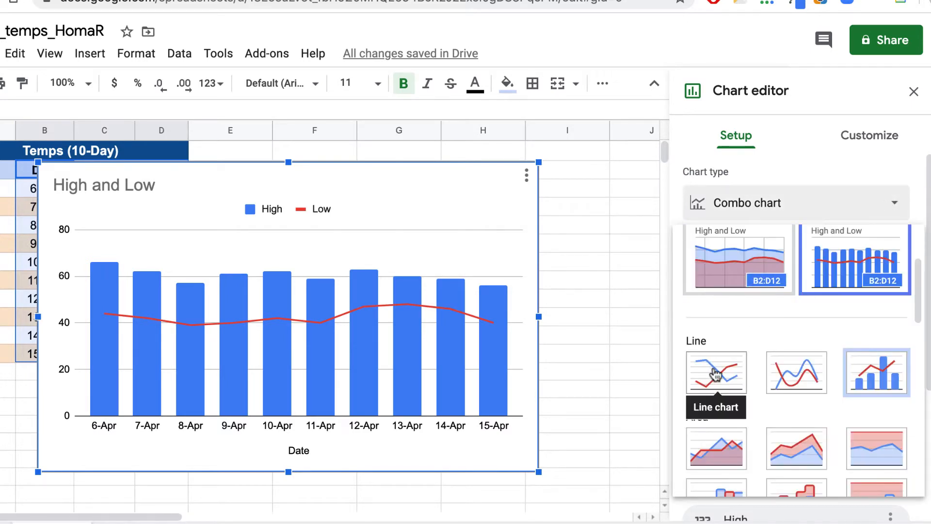
left_click(716, 373)
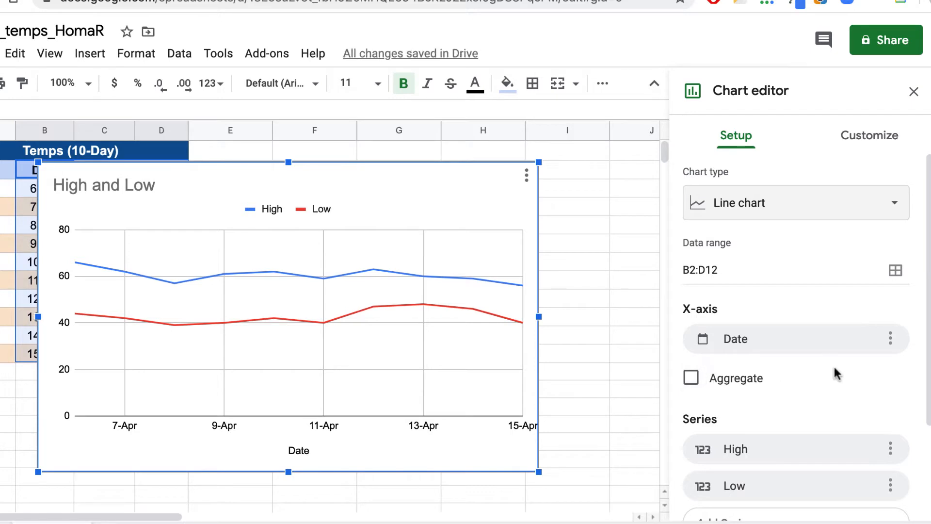
Turn on aggregation for the chart's Date x-axis and set the chart background to light orange
left_click(691, 378)
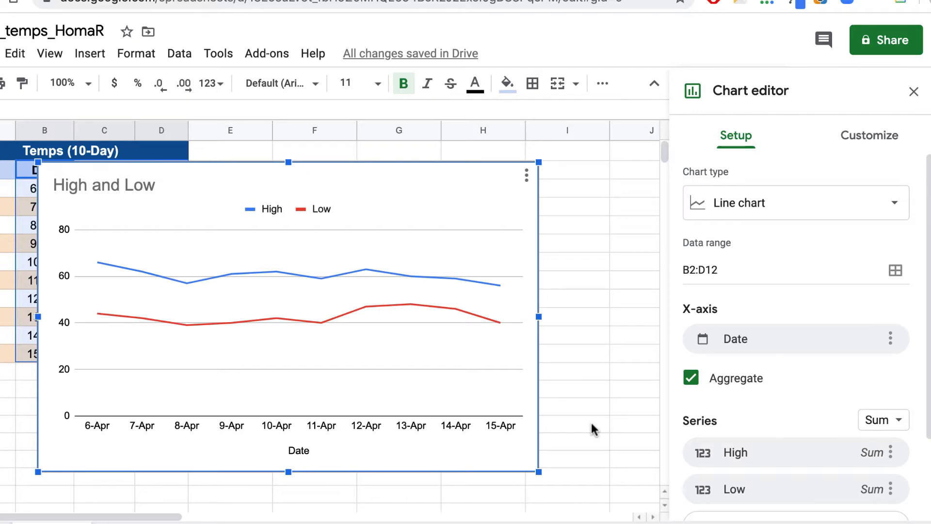
left_click(869, 150)
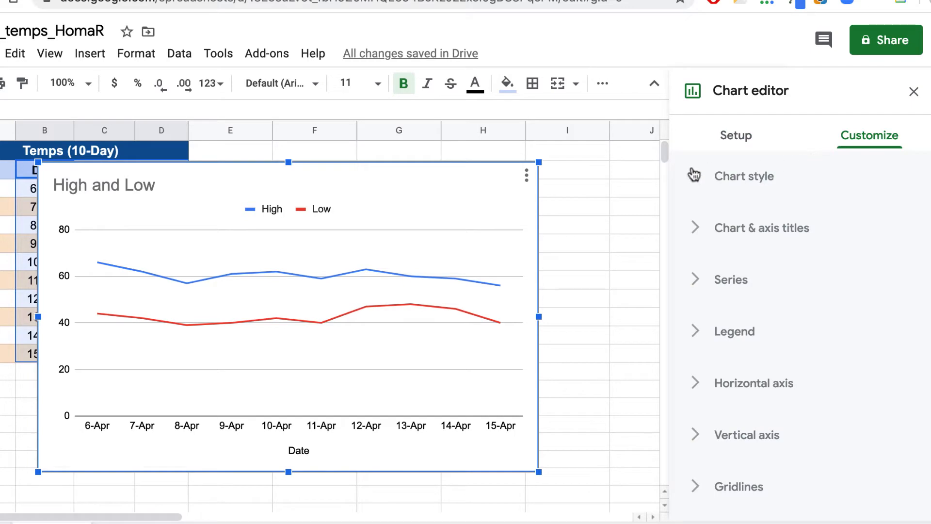
left_click(695, 176)
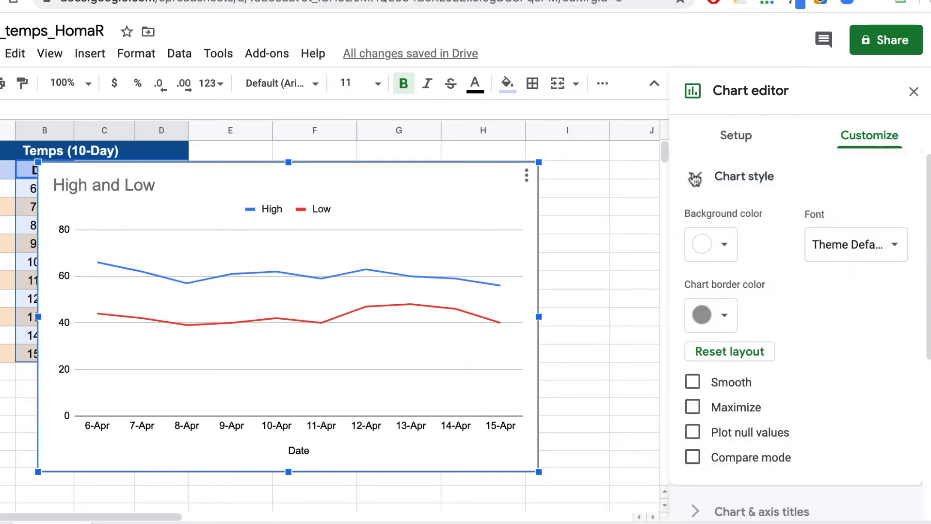
left_click(725, 243)
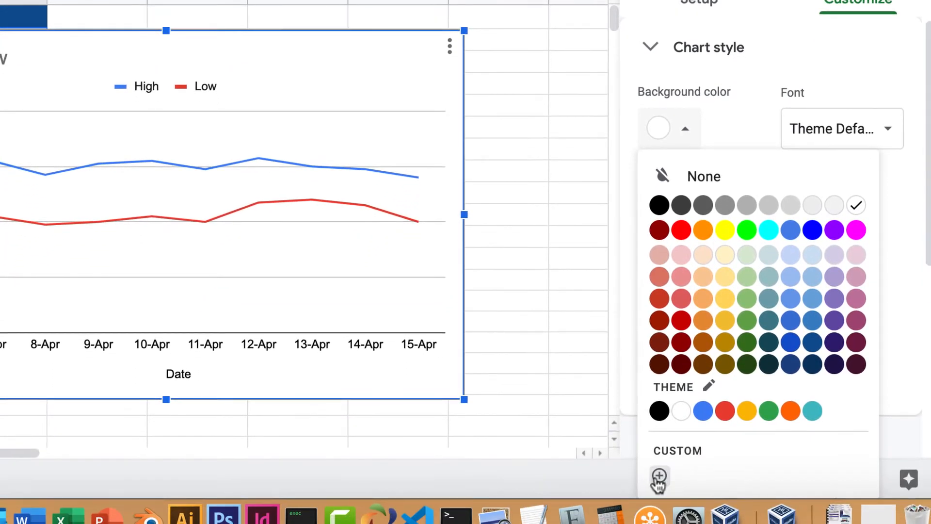
left_click(700, 257)
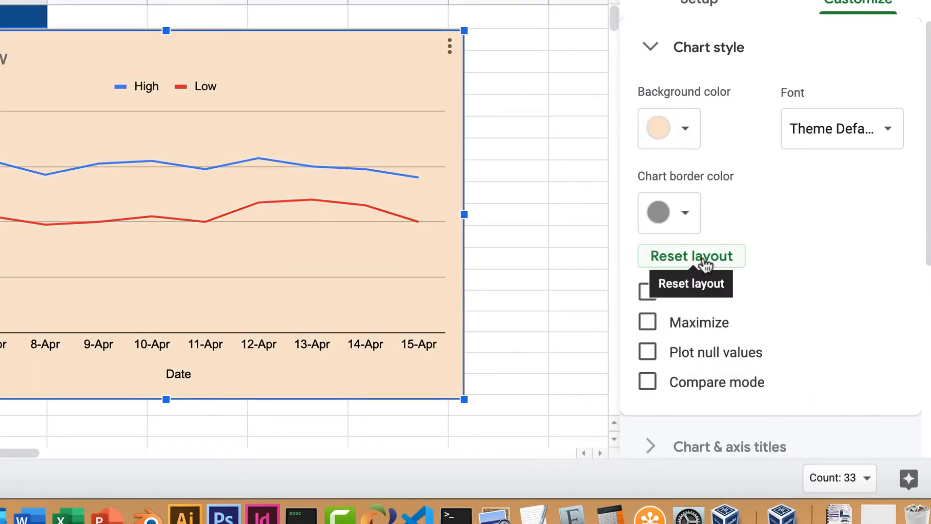
Lighten the chart background to the custom color #fff5eb and set the chart border to dark blue
left_click(685, 130)
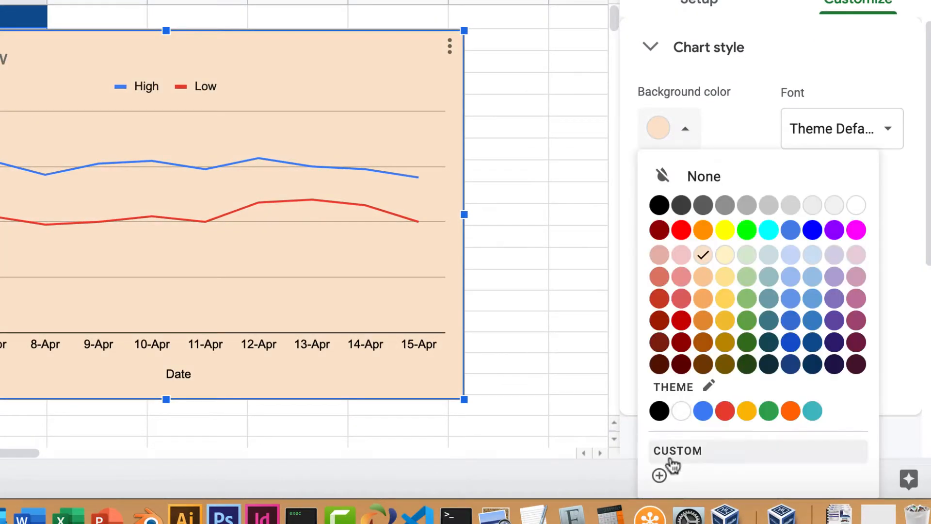
left_click(659, 477)
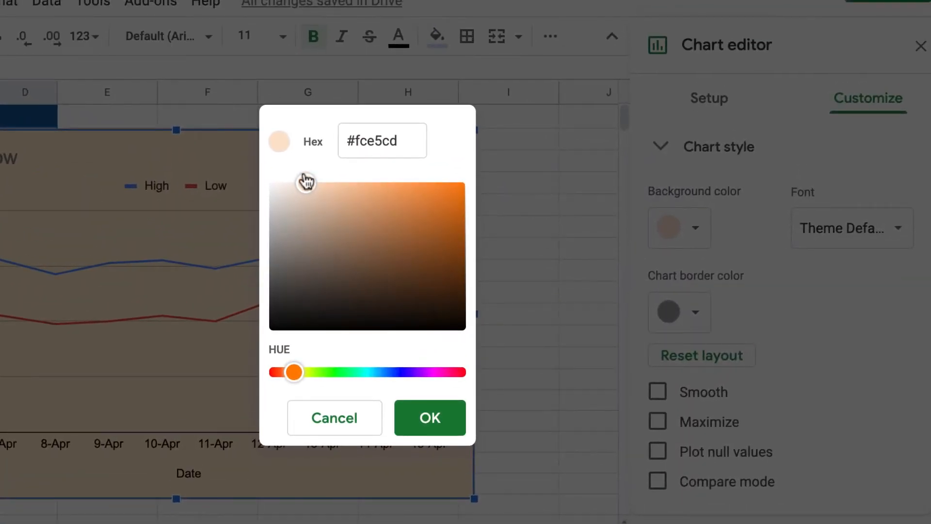
left_click_drag(307, 187, 287, 187)
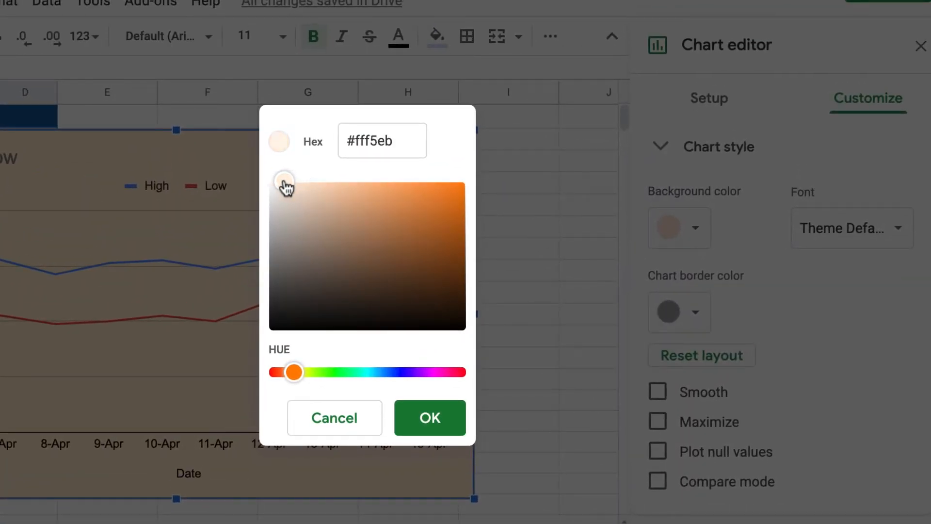
left_click(430, 417)
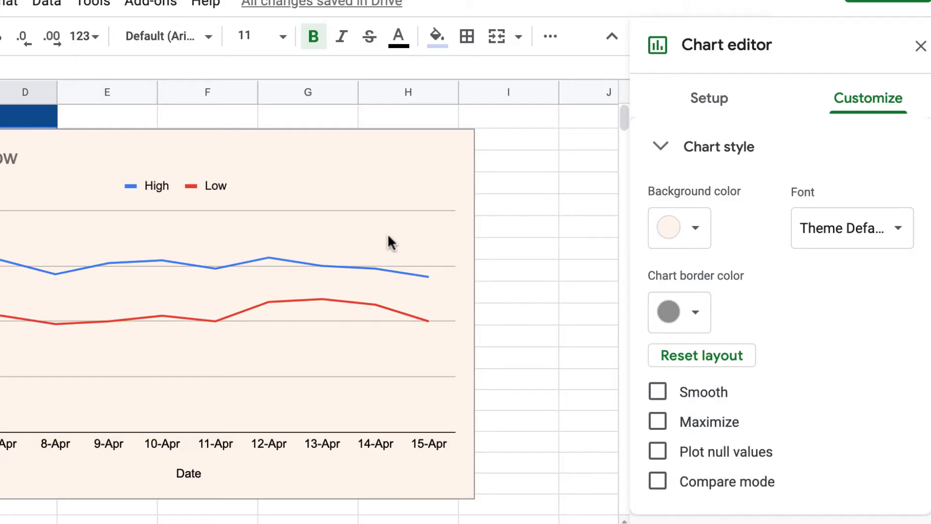
left_click(699, 312)
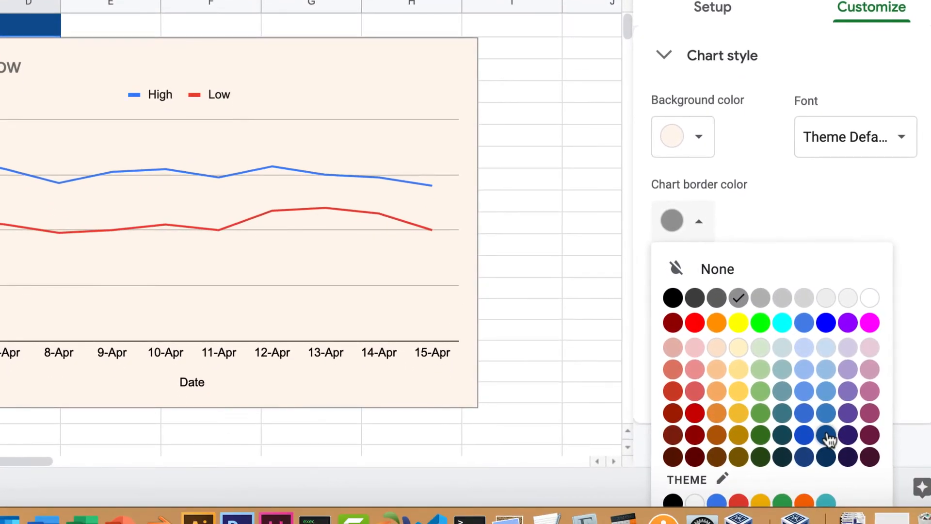
left_click(827, 470)
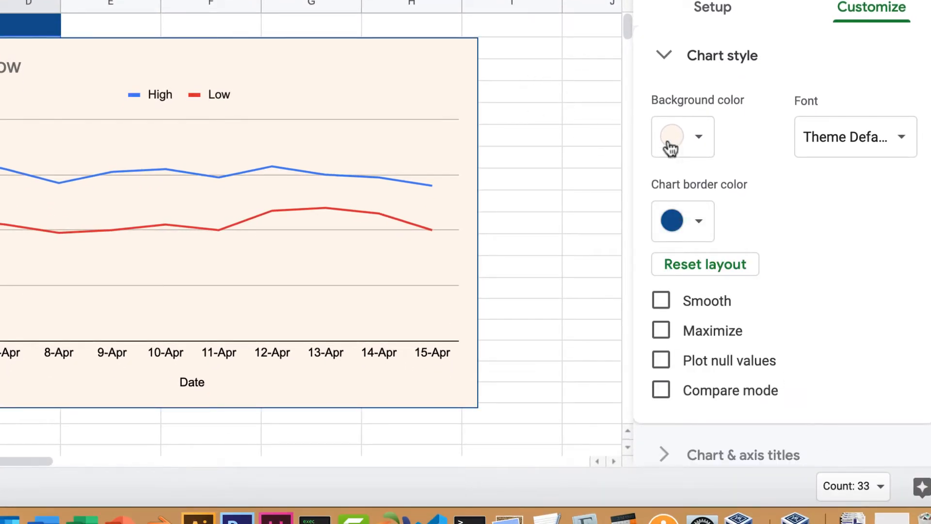
Change the chart title text to "10 Day Warren NJ High and Low Temps"
scroll(671, 146, "down", 3)
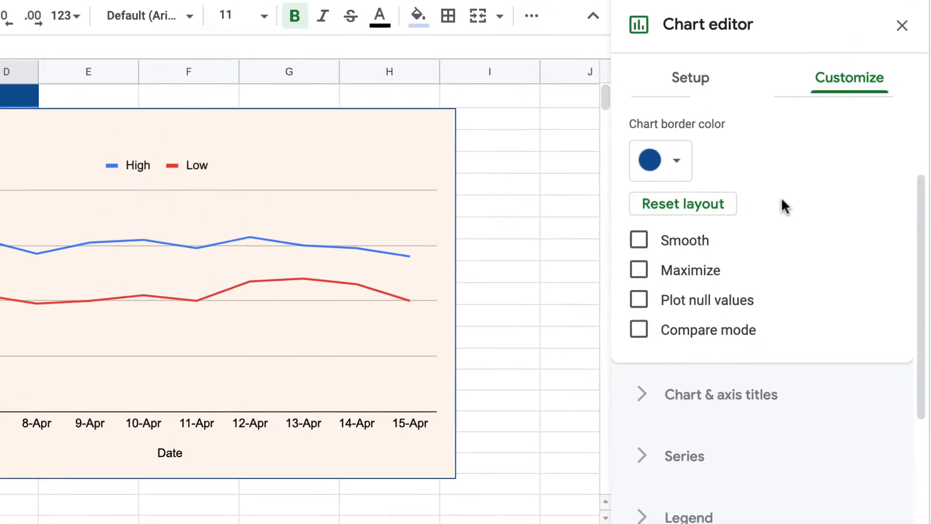
scroll(774, 240, "down", 1)
left_click(636, 298)
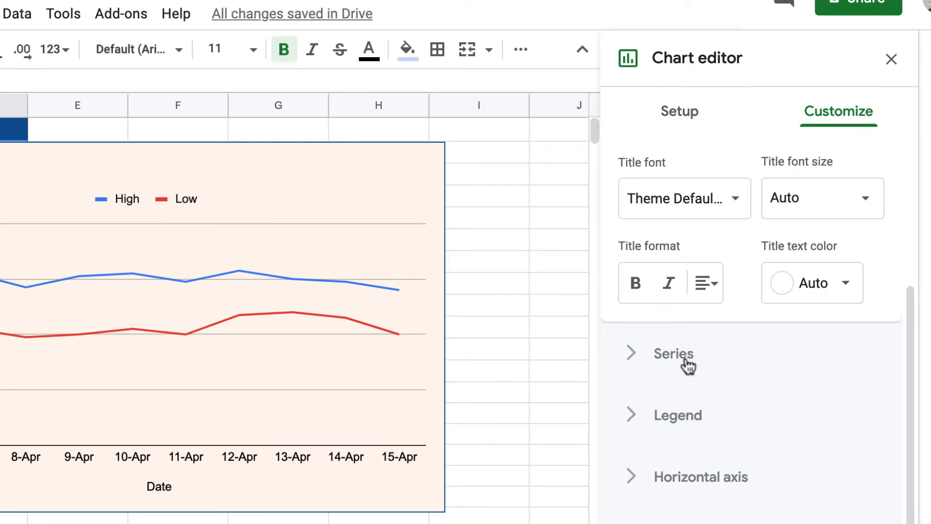
scroll(725, 359, "up", 3)
scroll(703, 344, "up", 2)
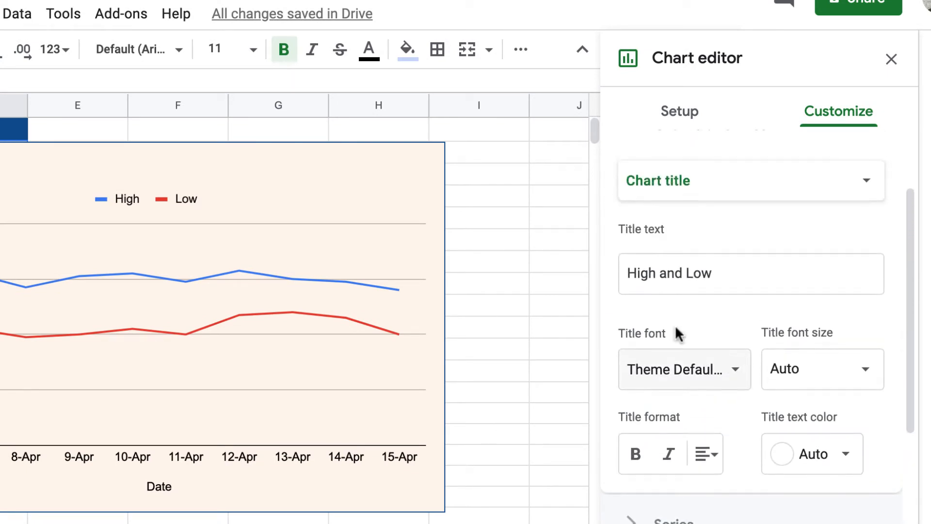
left_click(723, 271)
left_click_drag(863, 272, 741, 273)
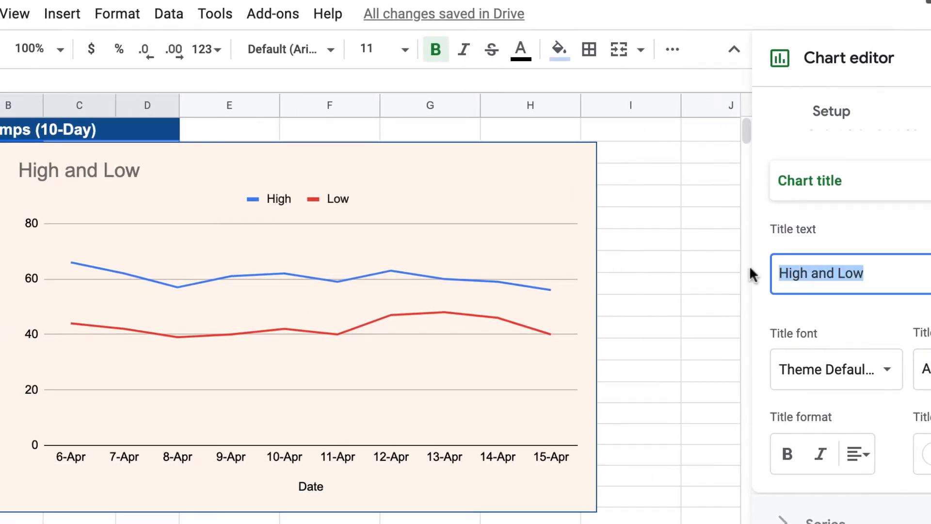
key("Left")
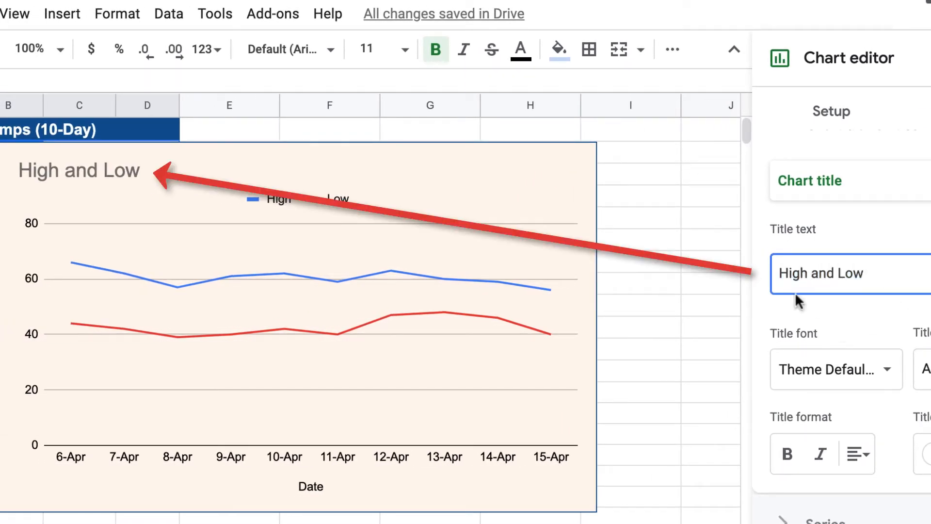
type("10 Day")
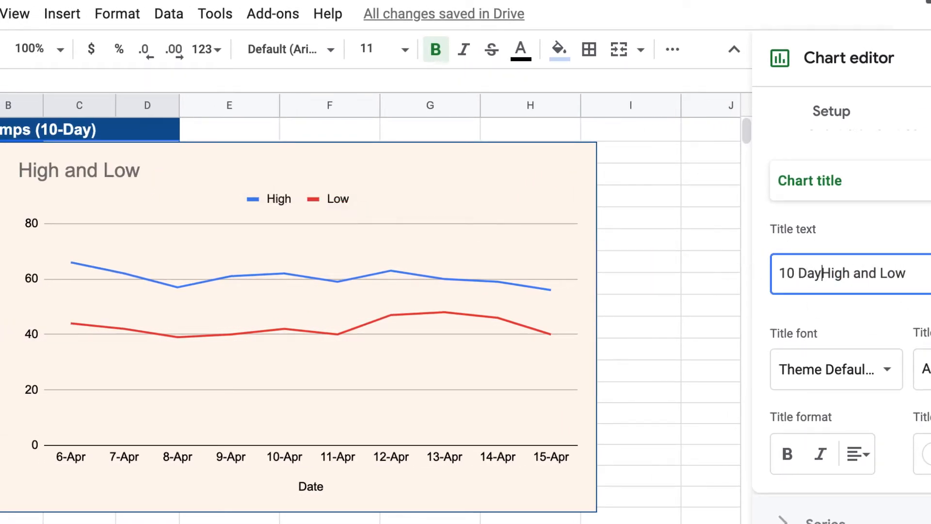
type(" Wa")
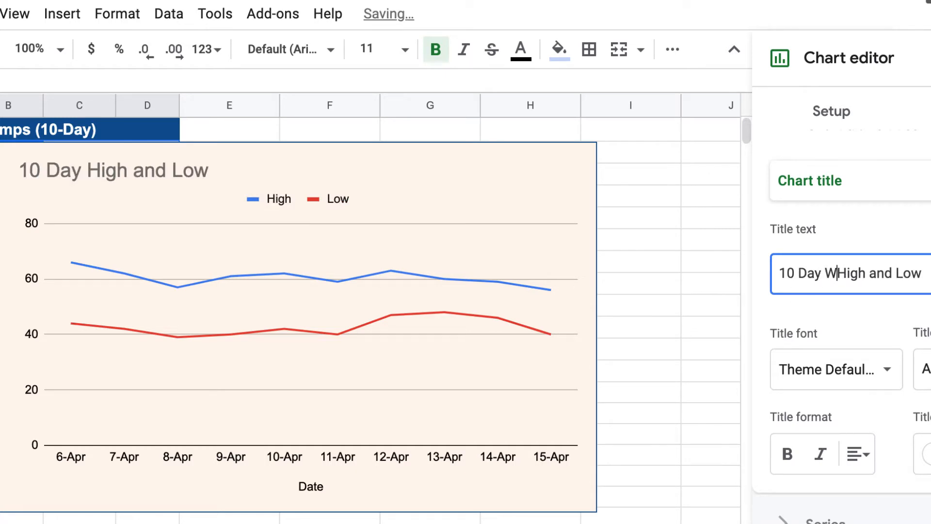
type("rren NJ")
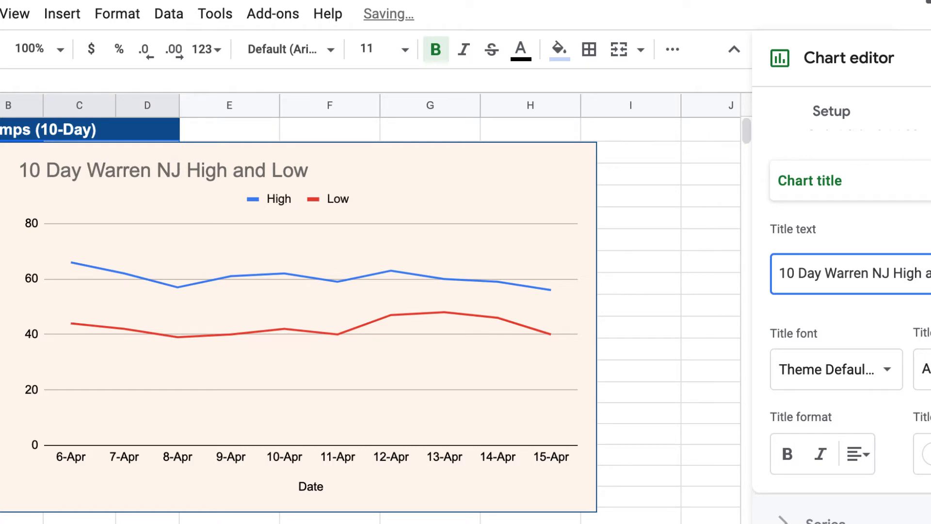
key("End")
type("Temps")
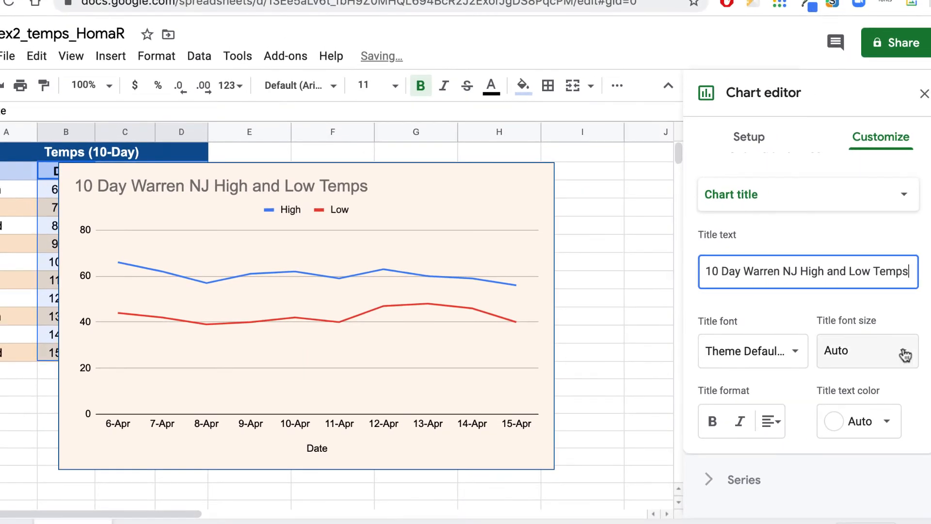
Make the chart title bold and set its font to Wide
scroll(905, 355, "down", 1)
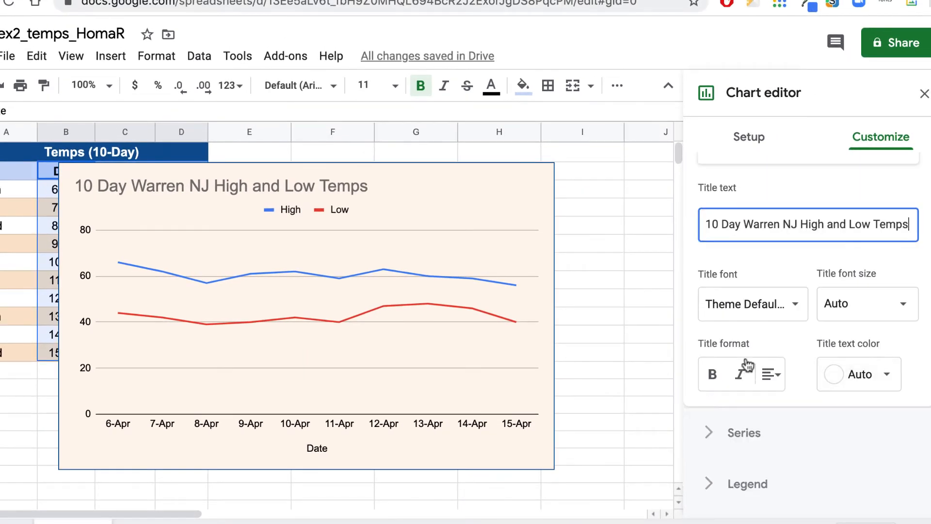
left_click(720, 374)
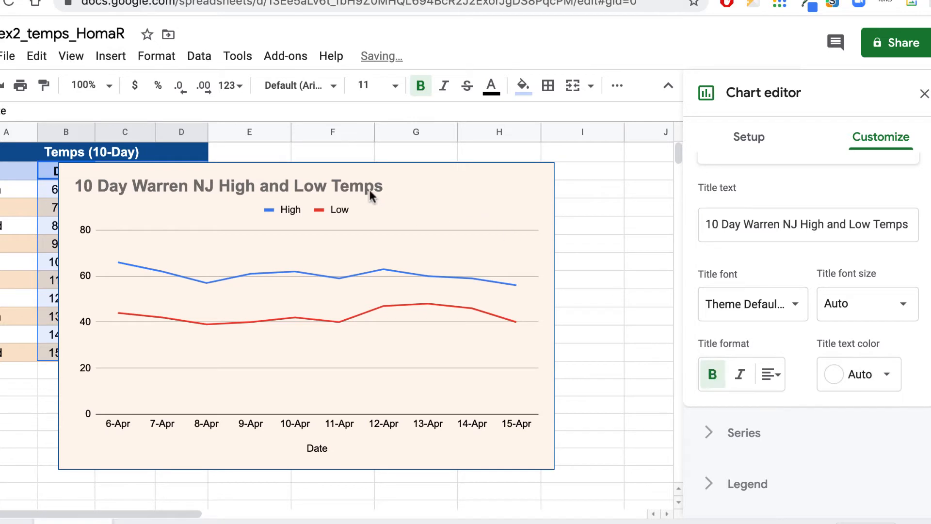
left_click(792, 304)
left_click(747, 408)
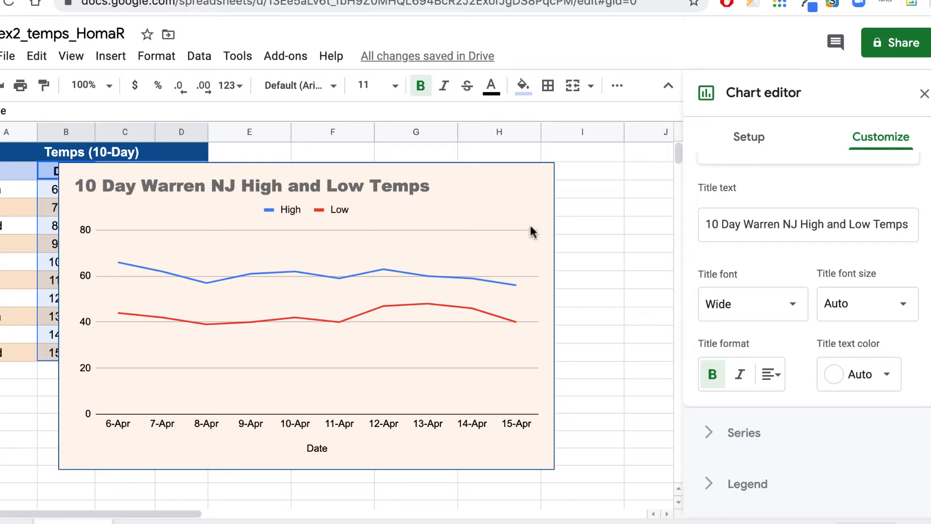
Center the chart title horizontally above the plot
left_click(773, 377)
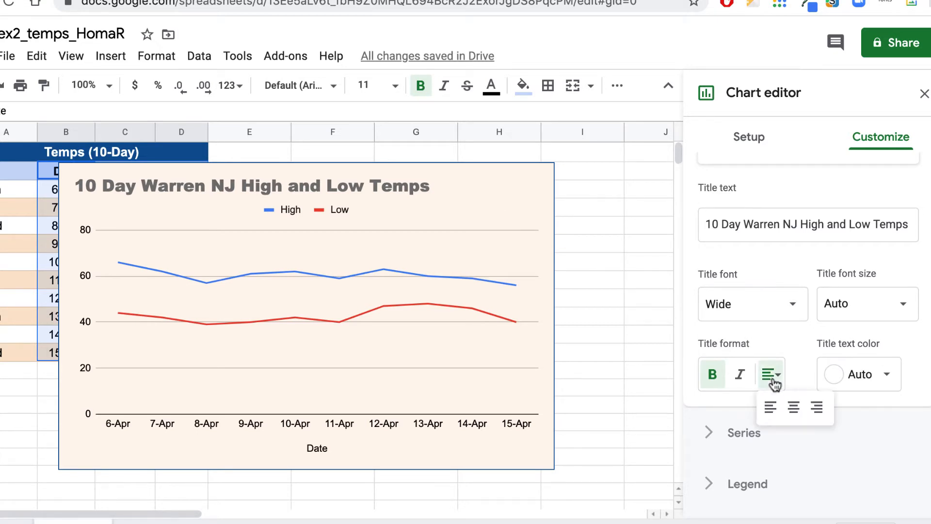
left_click(794, 410)
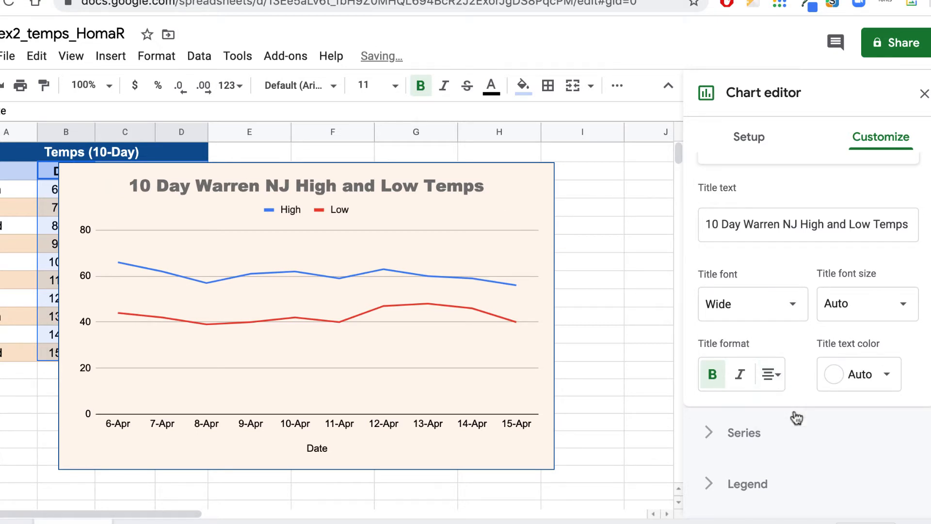
Mark the High temperature line's data points with 10px circles
left_click(470, 276)
left_click(470, 276)
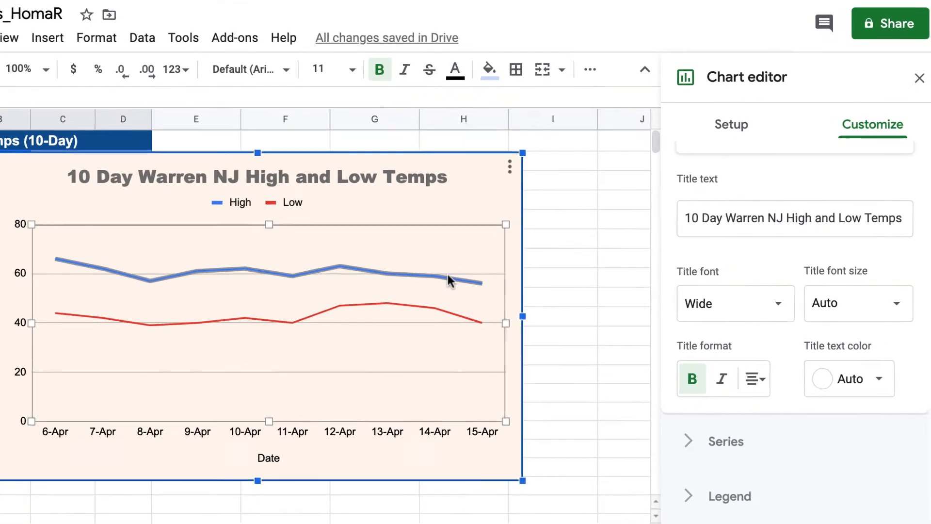
left_click(447, 274)
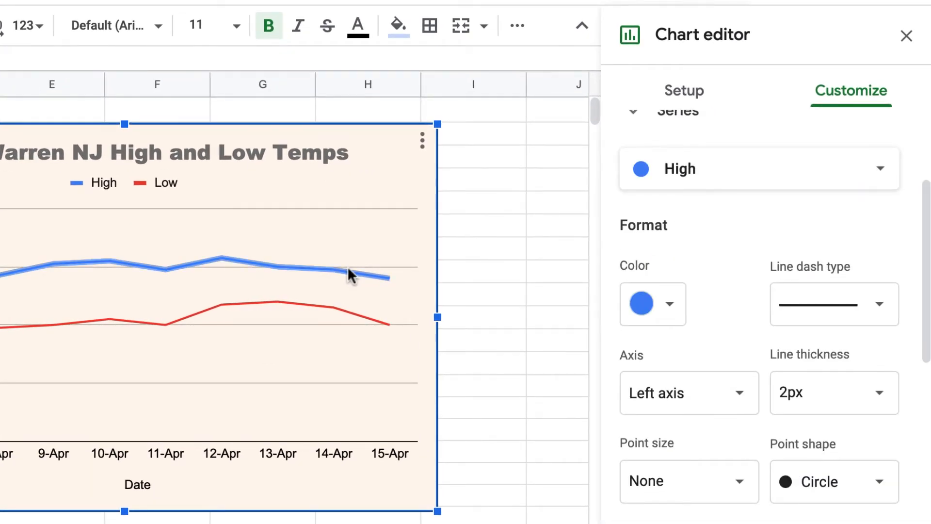
left_click(335, 268)
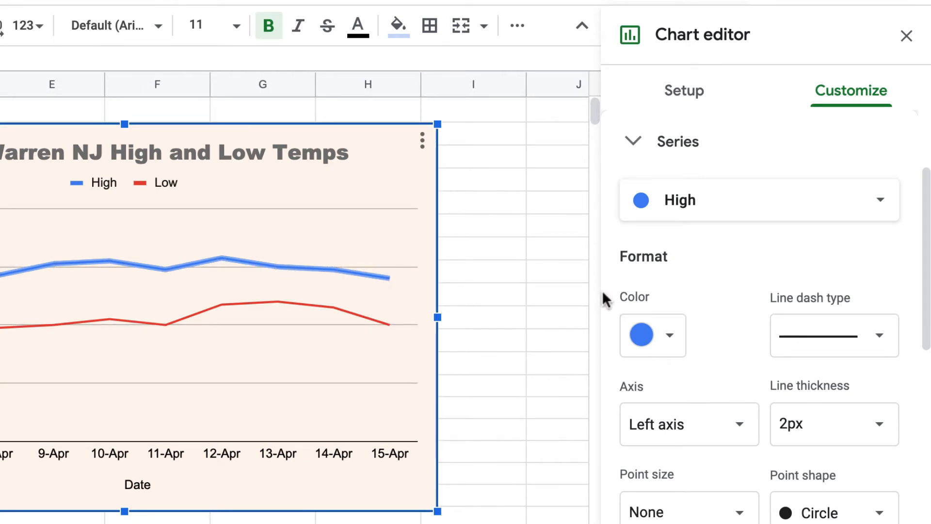
scroll(718, 342, "down", 2)
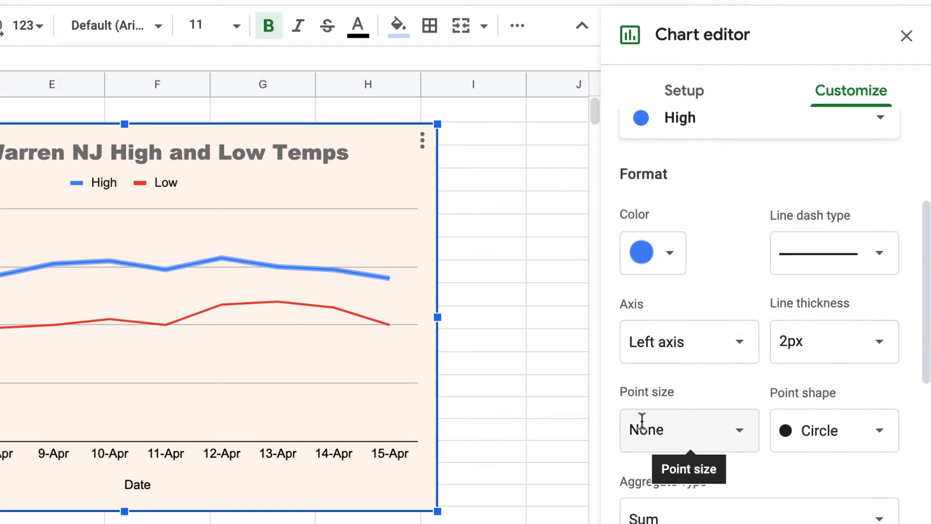
left_click(883, 429)
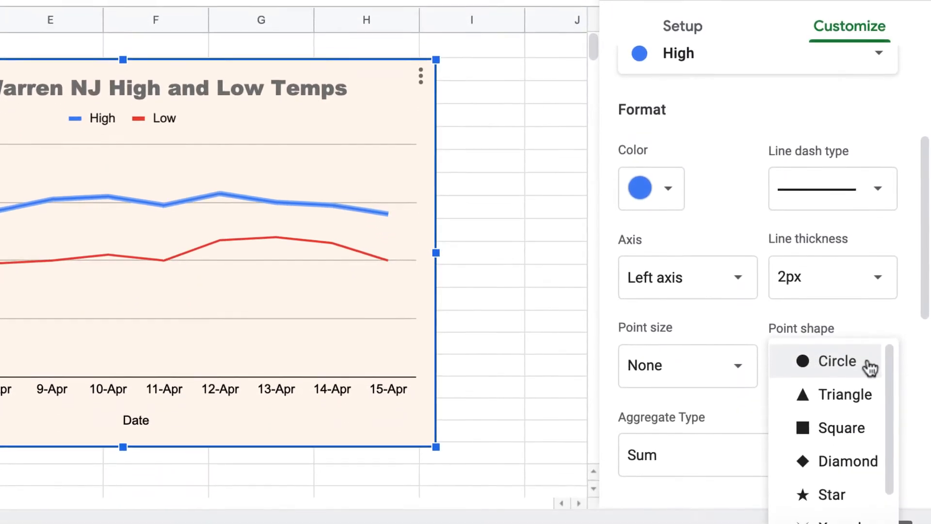
left_click(854, 420)
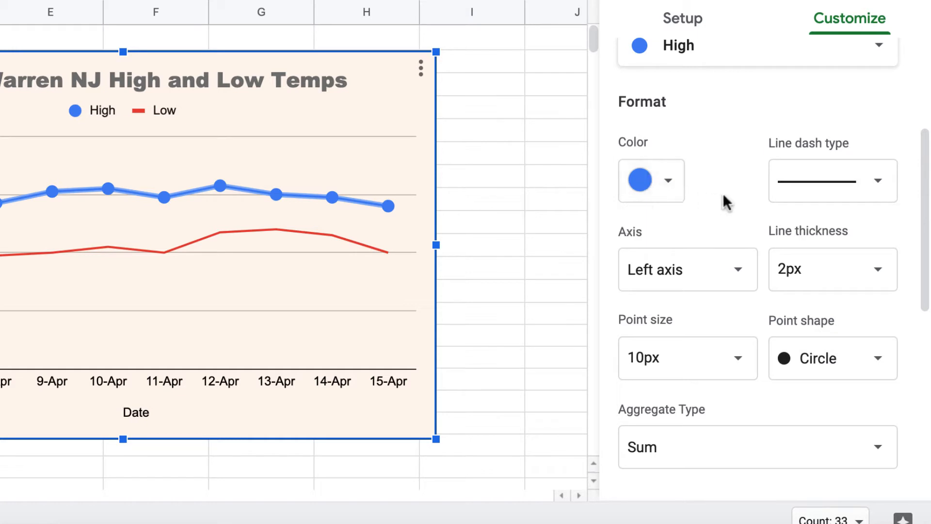
Change the color of the High series to bright red
scroll(727, 223, "up", 2)
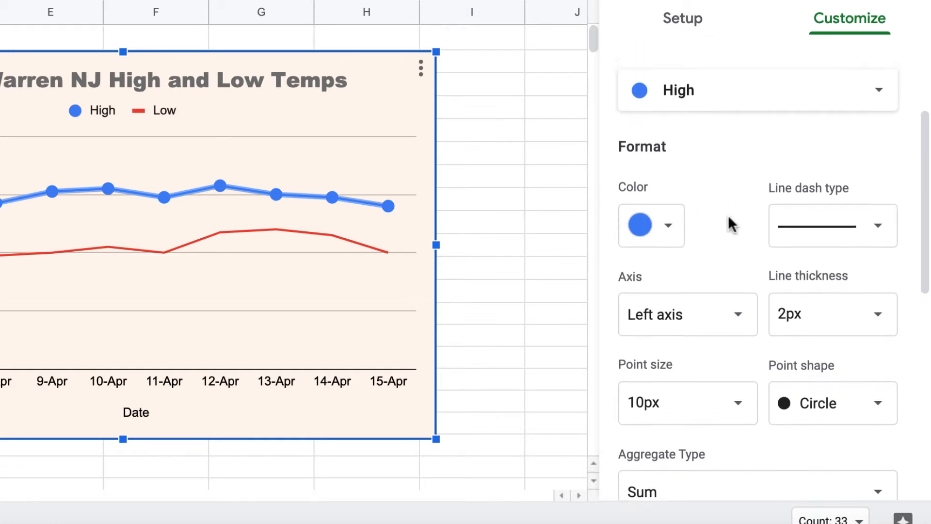
scroll(729, 224, "up", 1)
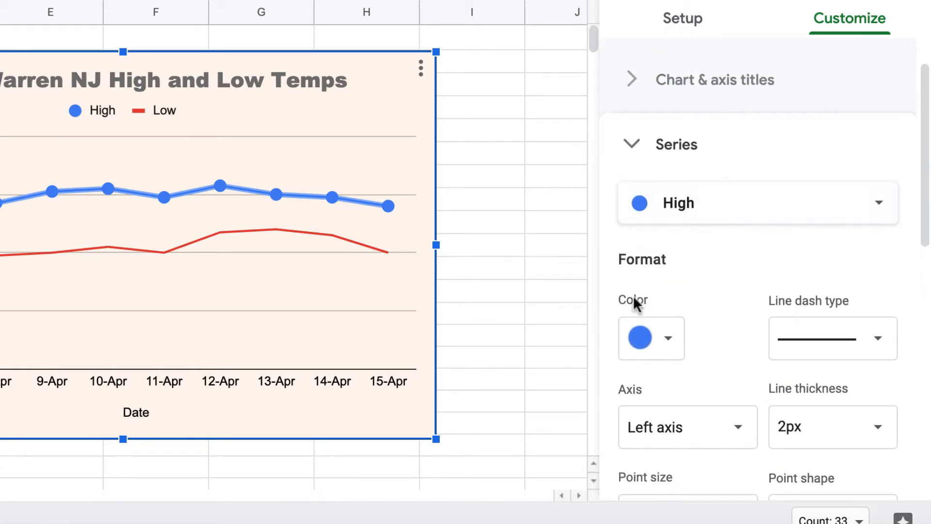
left_click(670, 343)
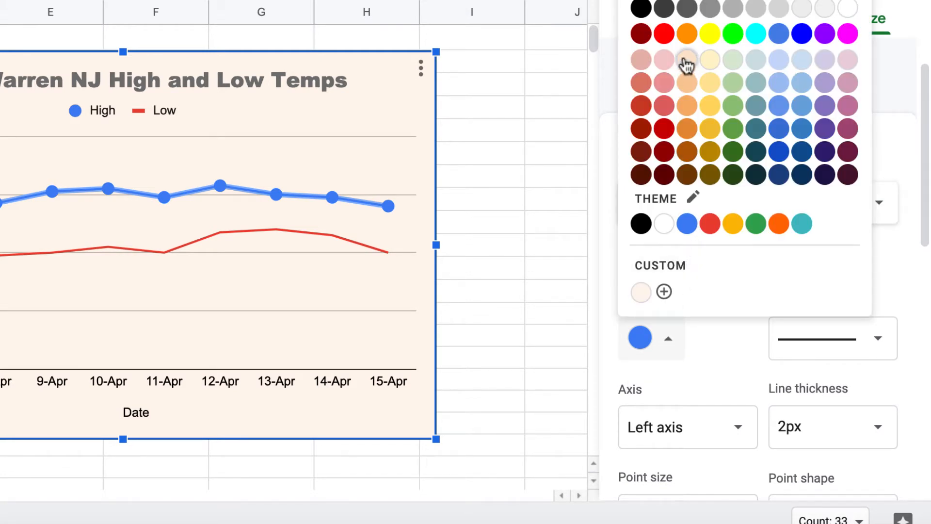
left_click(664, 33)
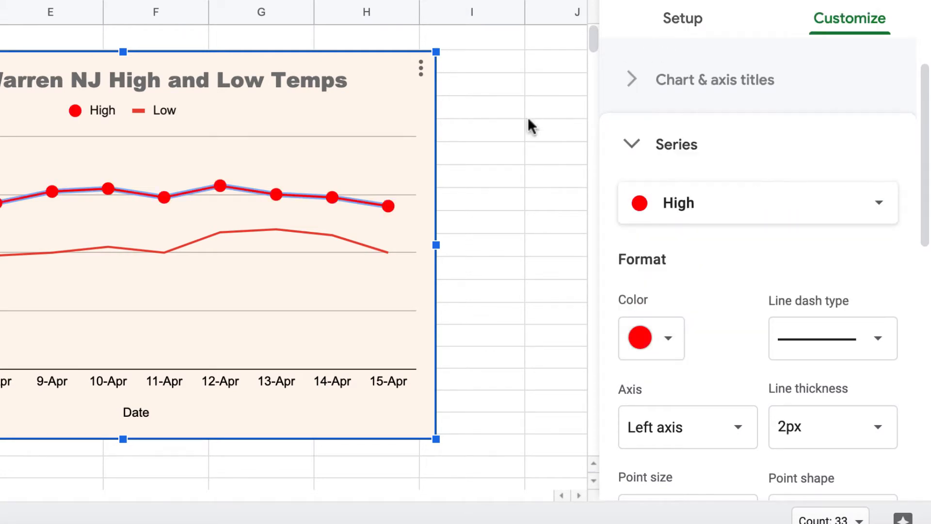
Color the Low temperature line dark blue and mark its data points with 10px circles
left_click(373, 248)
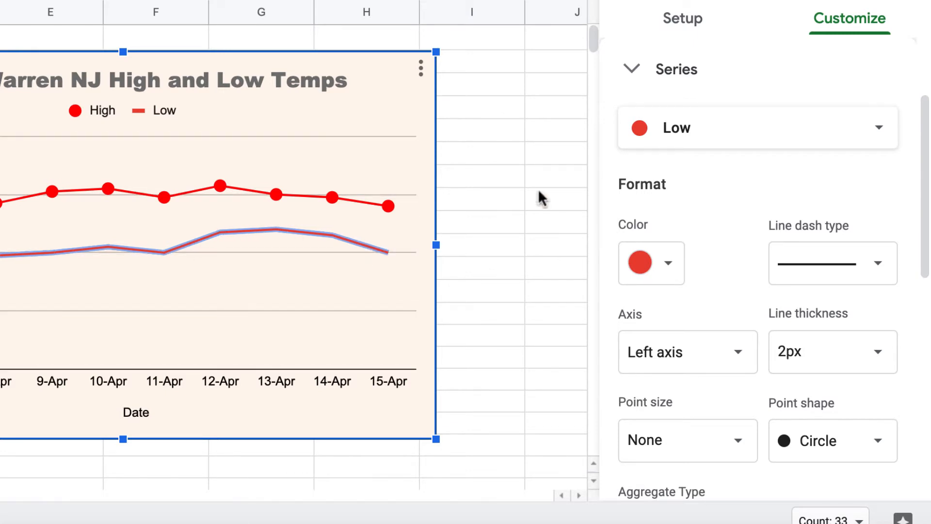
left_click(667, 261)
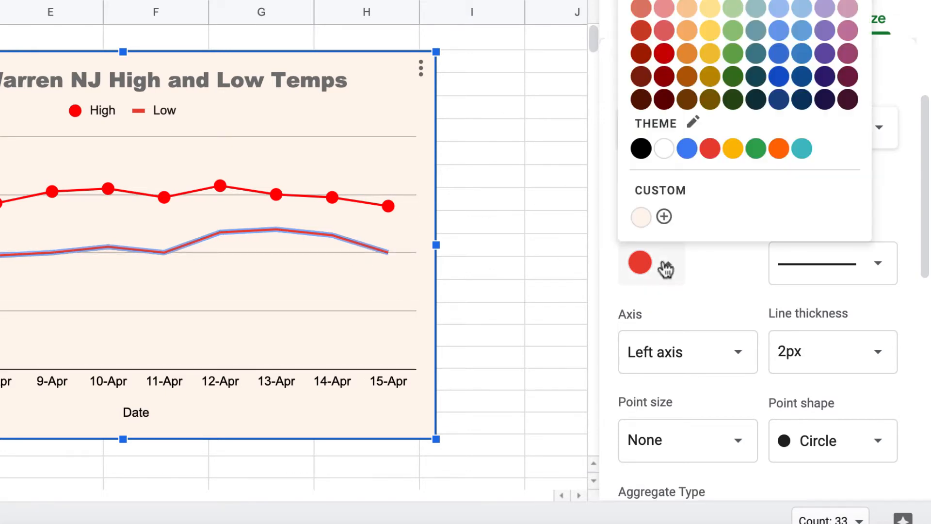
left_click(779, 76)
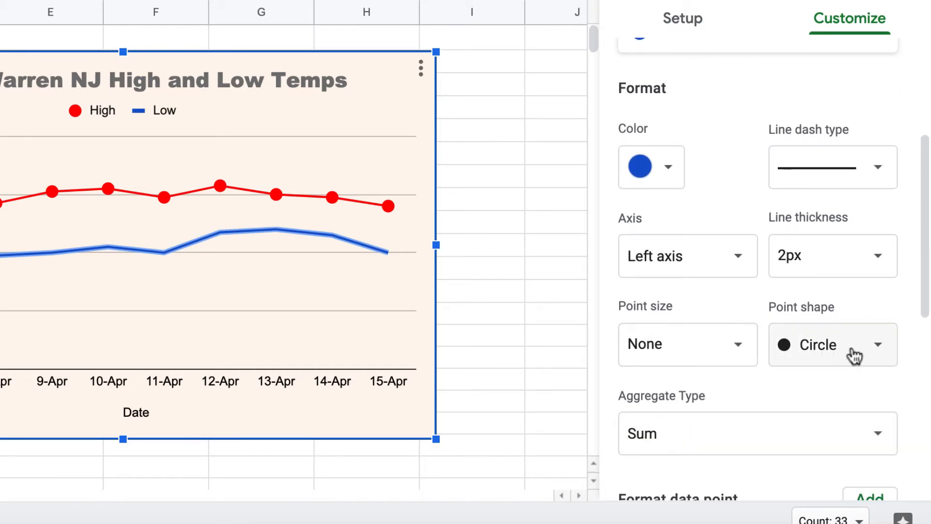
left_click(878, 354)
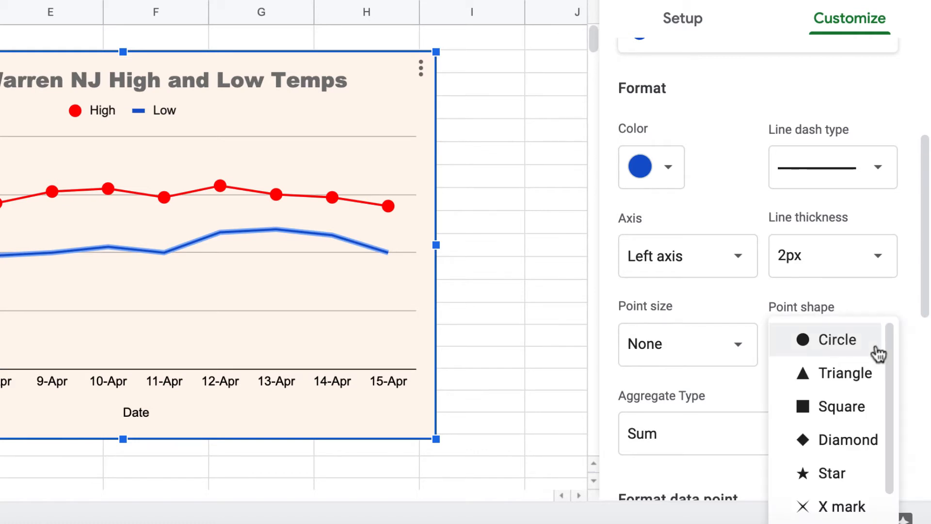
left_click(837, 343)
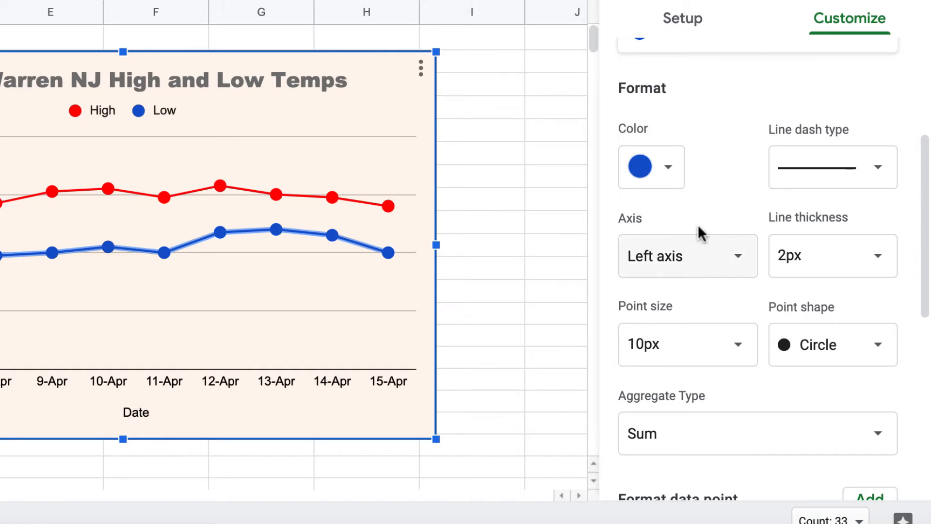
Turn on data labels for the Low series
scroll(698, 224, "up", 5)
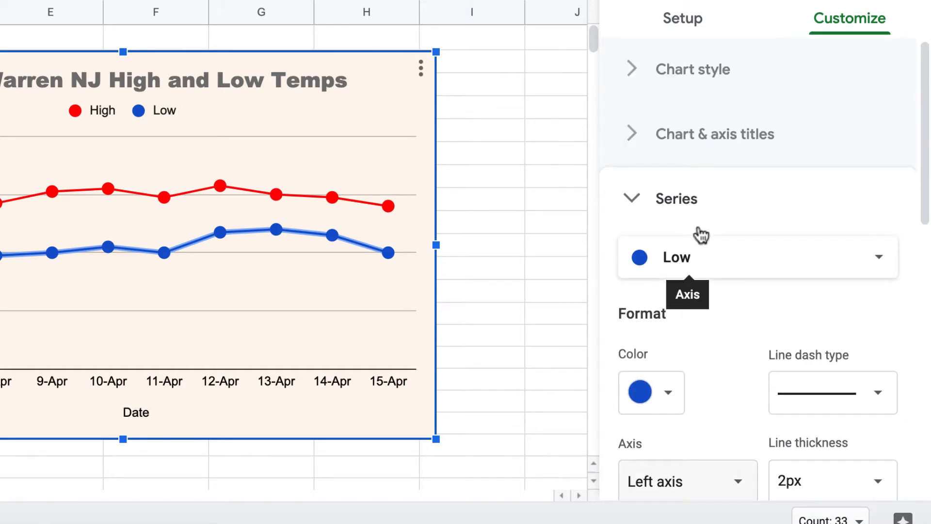
left_click(631, 199)
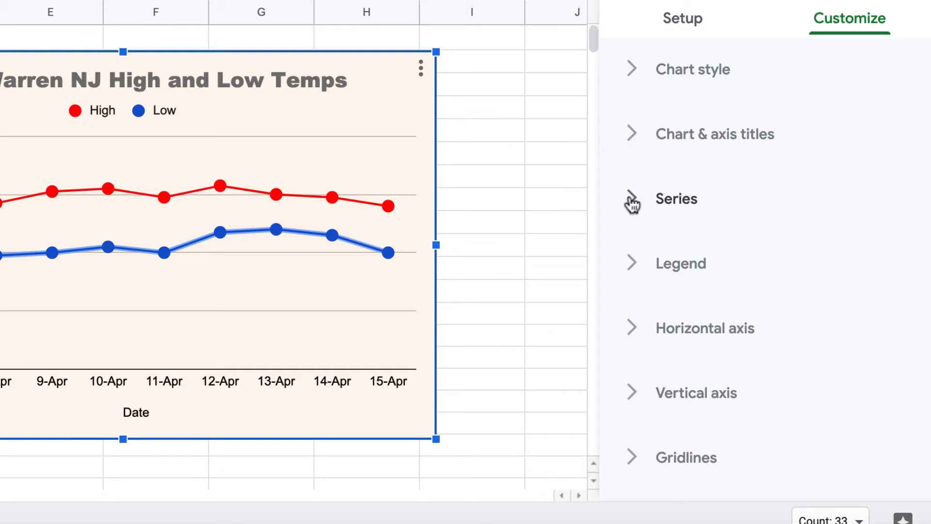
left_click(633, 200)
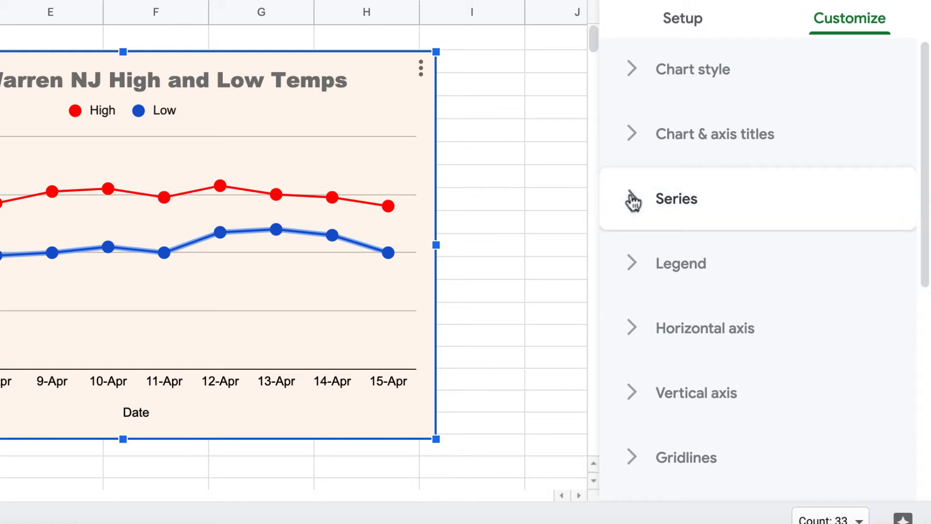
scroll(727, 177, "down", 10)
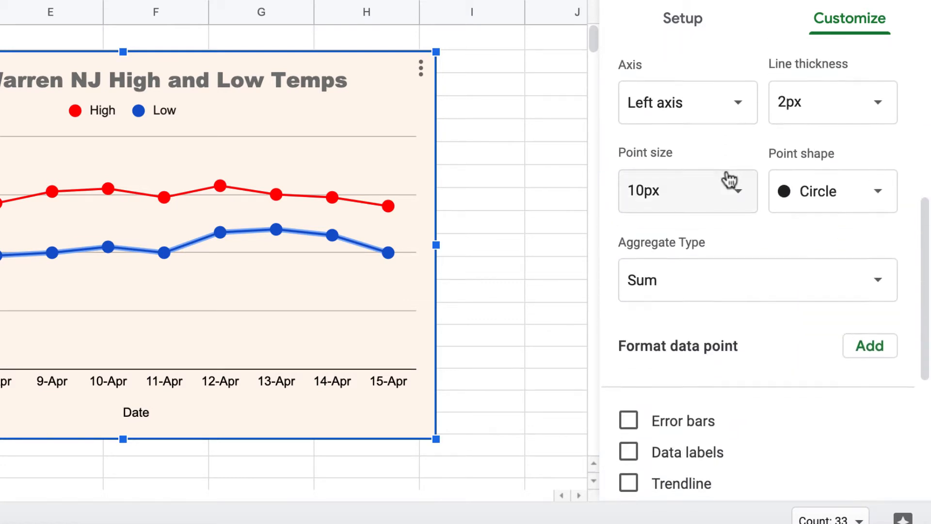
scroll(727, 175, "up", 7)
scroll(727, 177, "down", 5)
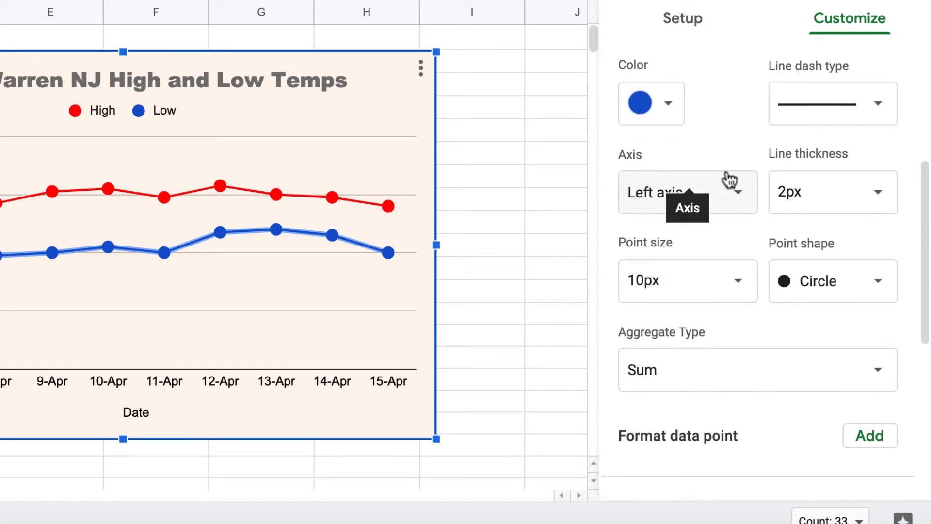
scroll(727, 170, "down", 4)
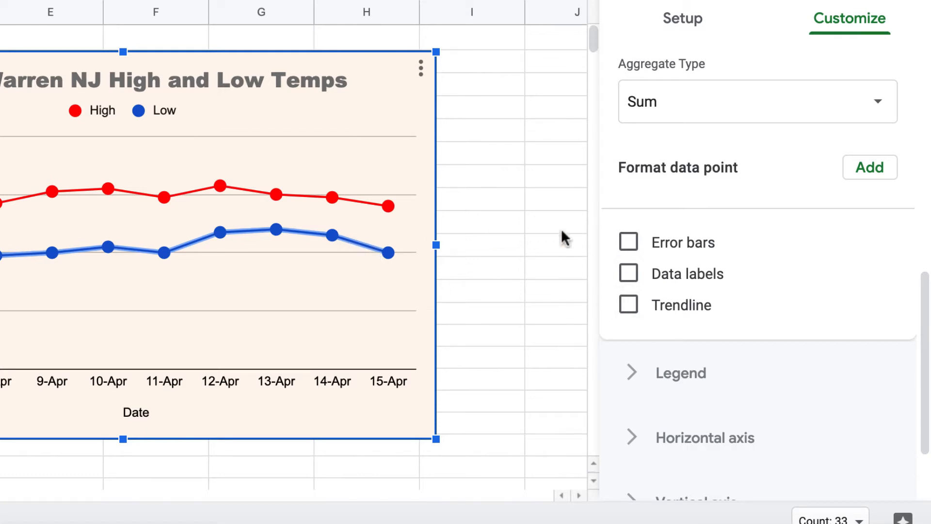
left_click(630, 275)
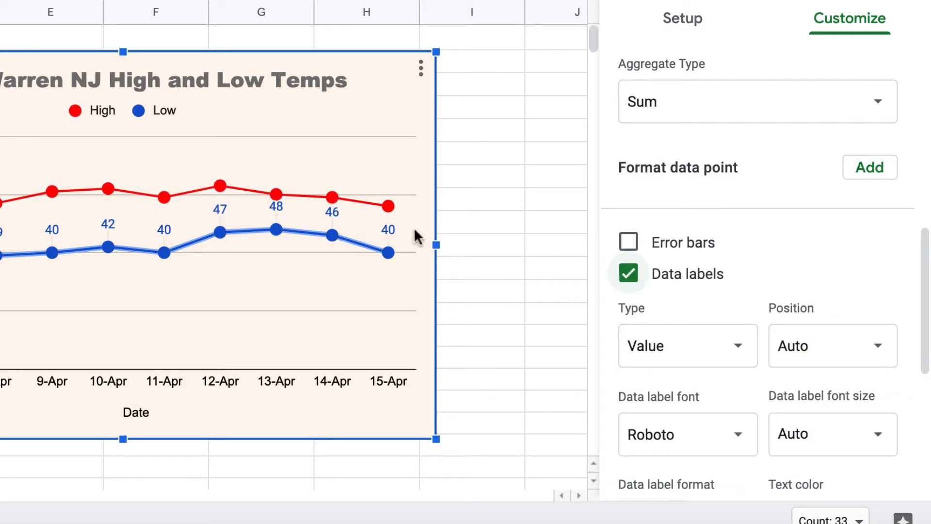
Position the Low series data labels below the line and make them bold
scroll(776, 312, "down", 4)
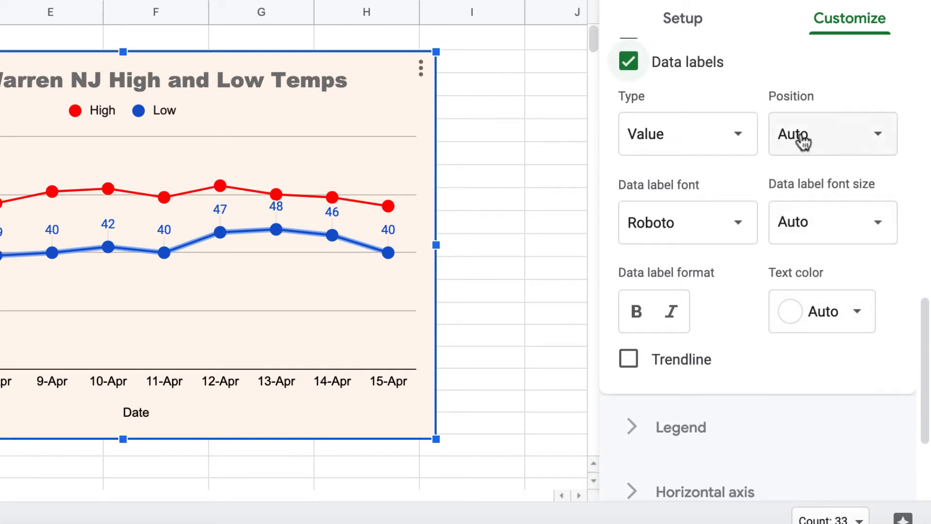
left_click(886, 139)
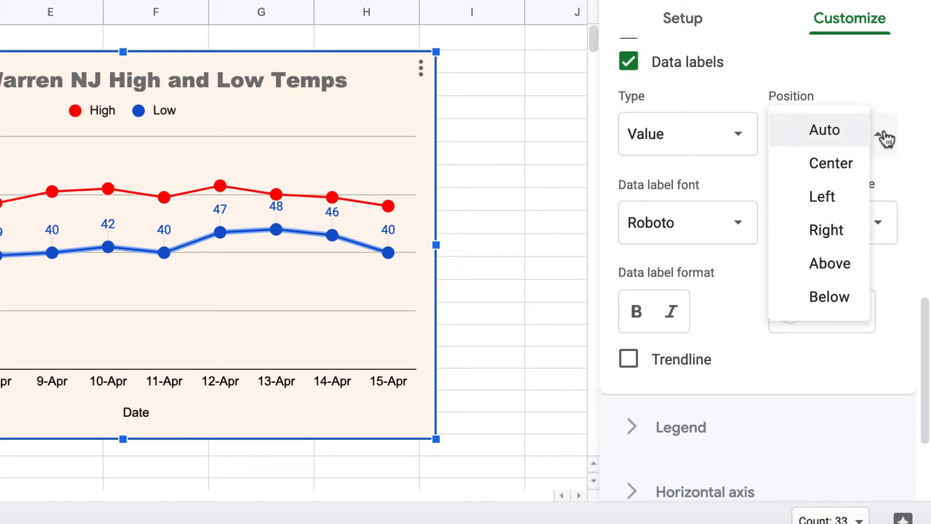
left_click(792, 299)
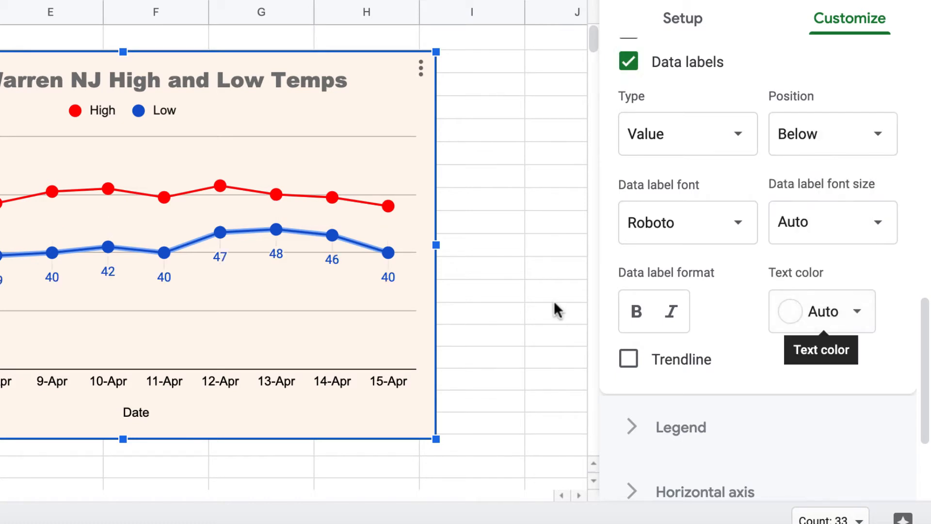
left_click(645, 314)
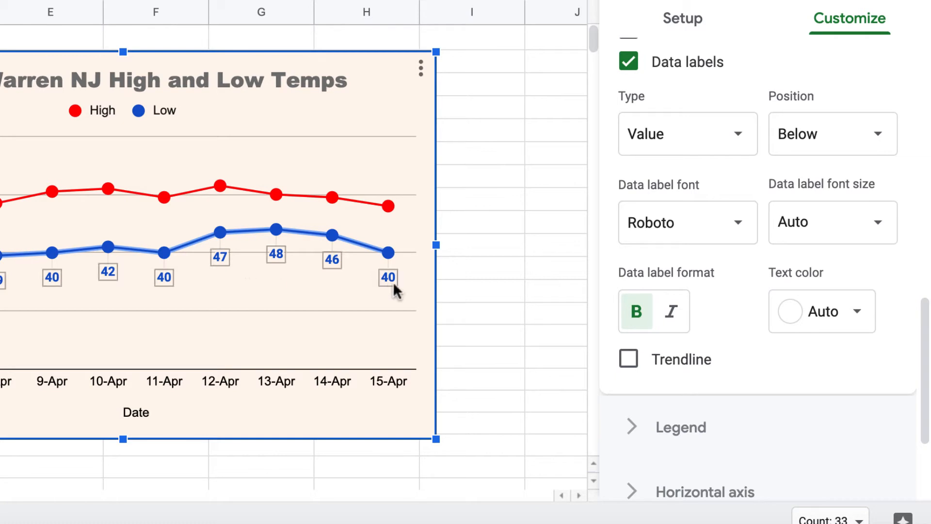
Turn on data labels for the High series
left_click(358, 208)
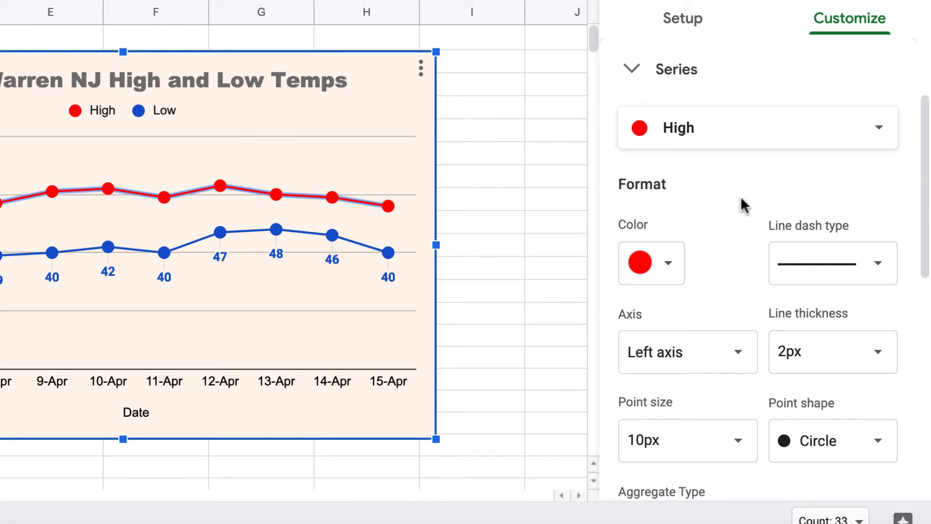
scroll(740, 196, "down", 8)
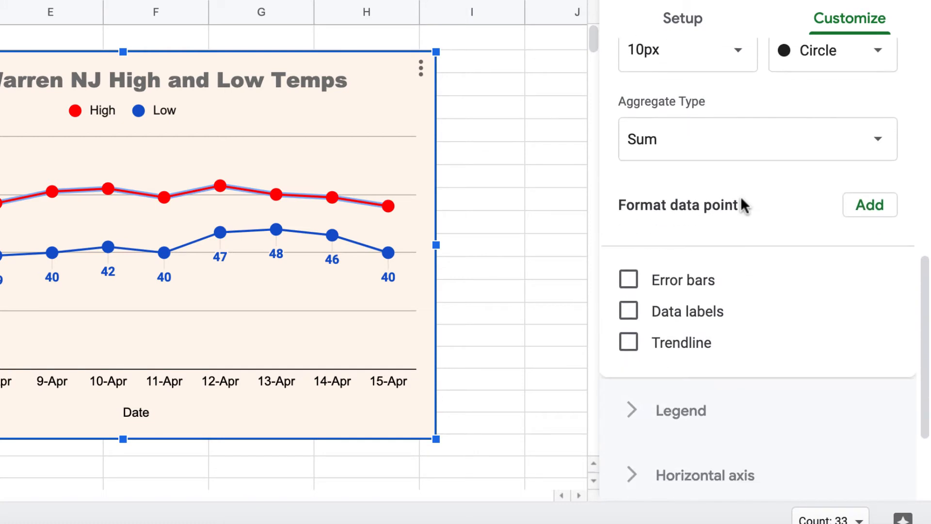
left_click(629, 313)
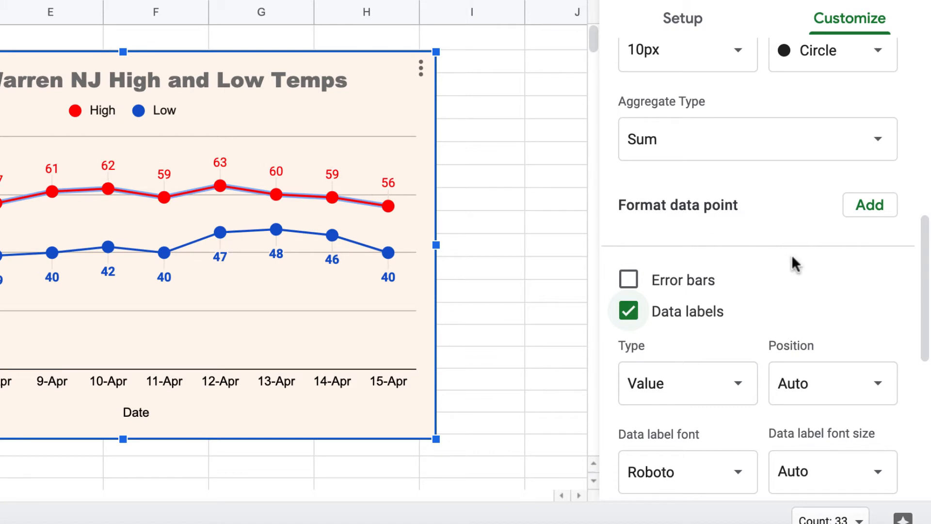
Position the High series data labels above the line and make them bold
scroll(852, 281, "down", 1)
left_click(878, 381)
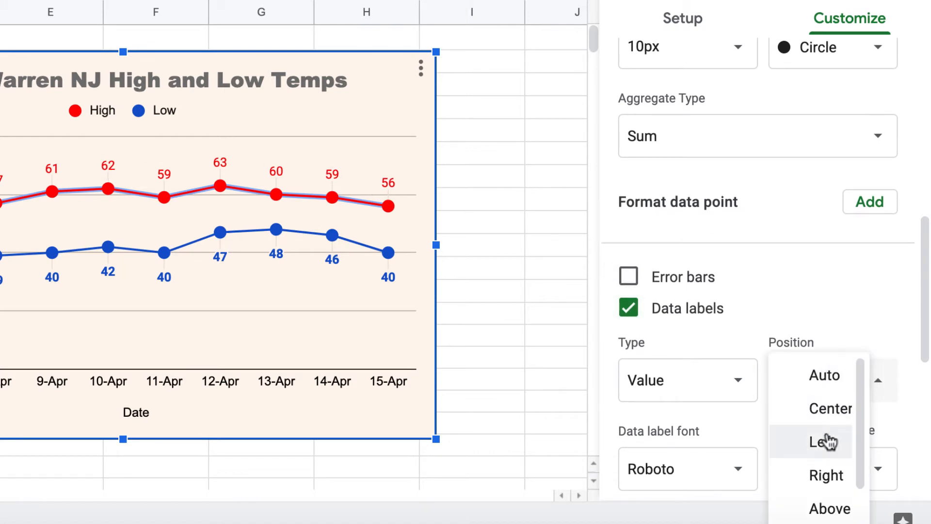
left_click(827, 509)
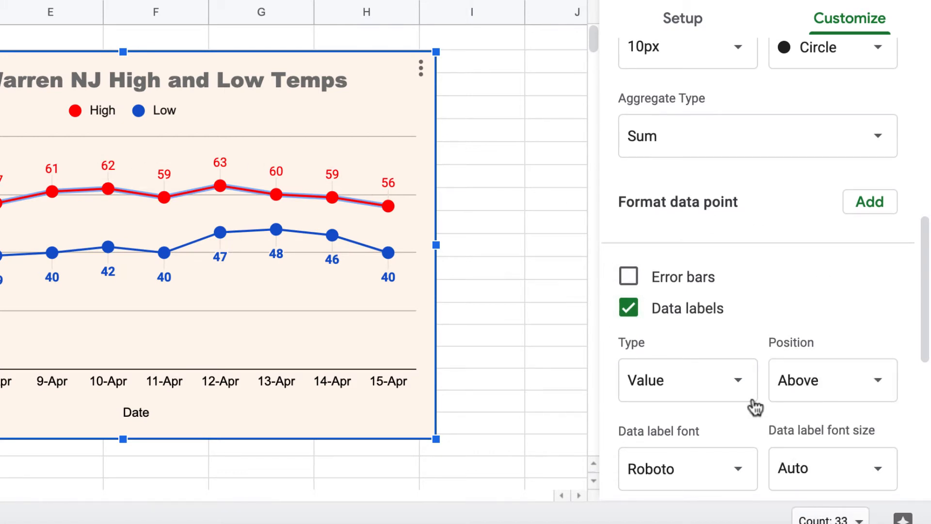
scroll(752, 285, "down", 4)
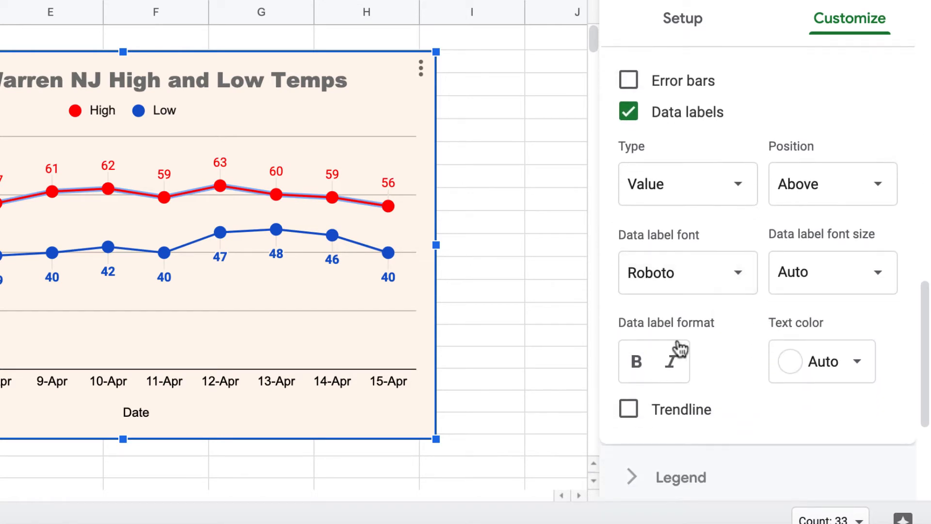
left_click(636, 357)
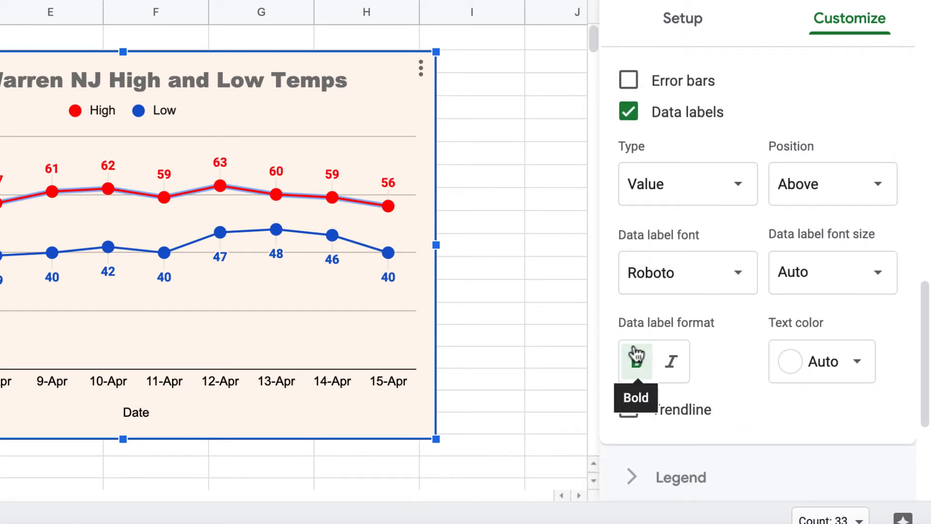
scroll(635, 350, "up", 13)
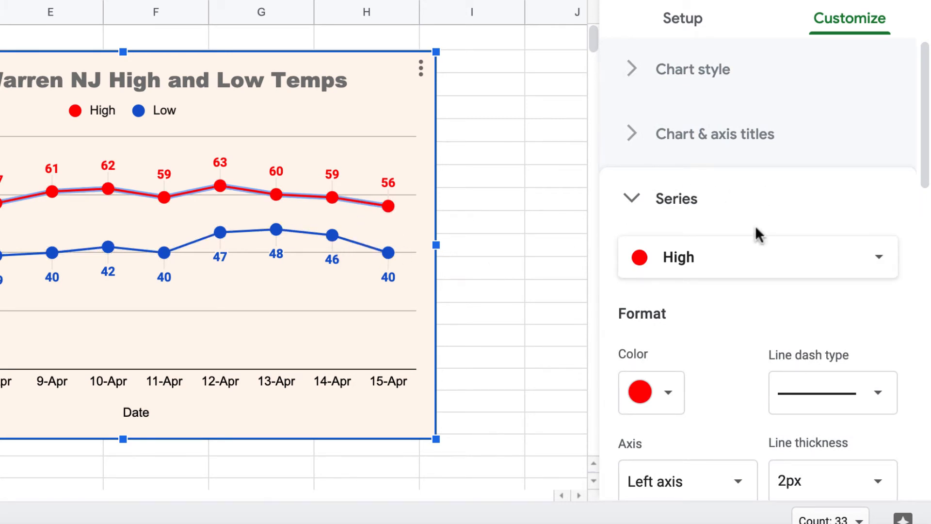
scroll(759, 234, "down", 1)
scroll(759, 234, "down", 2)
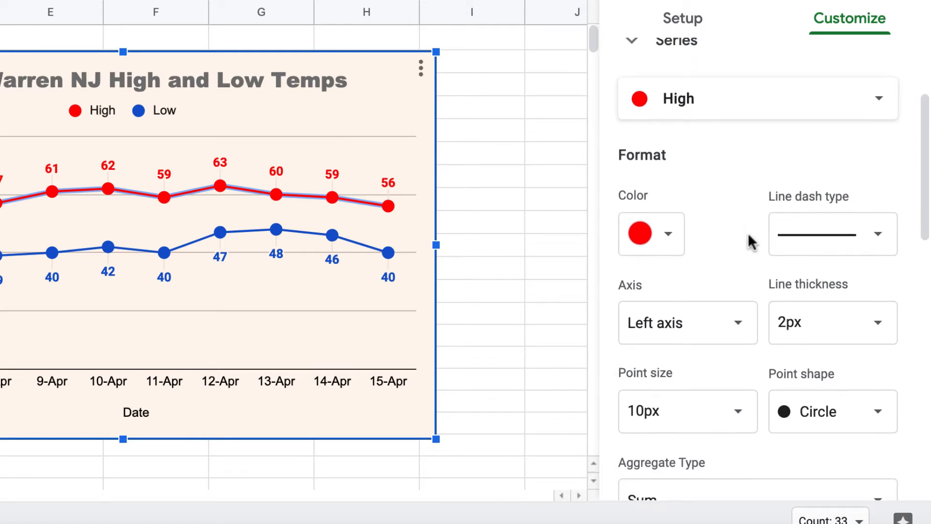
scroll(650, 243, "down", 3)
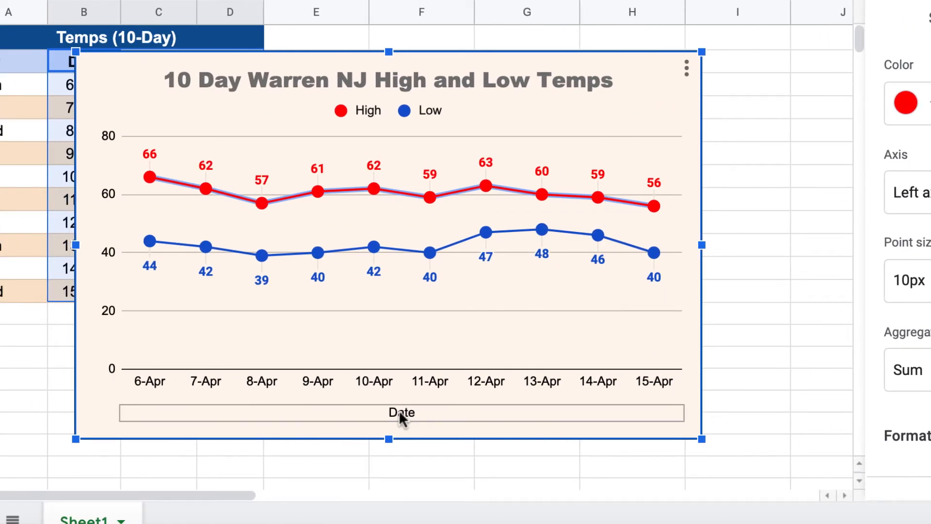
left_click(401, 417)
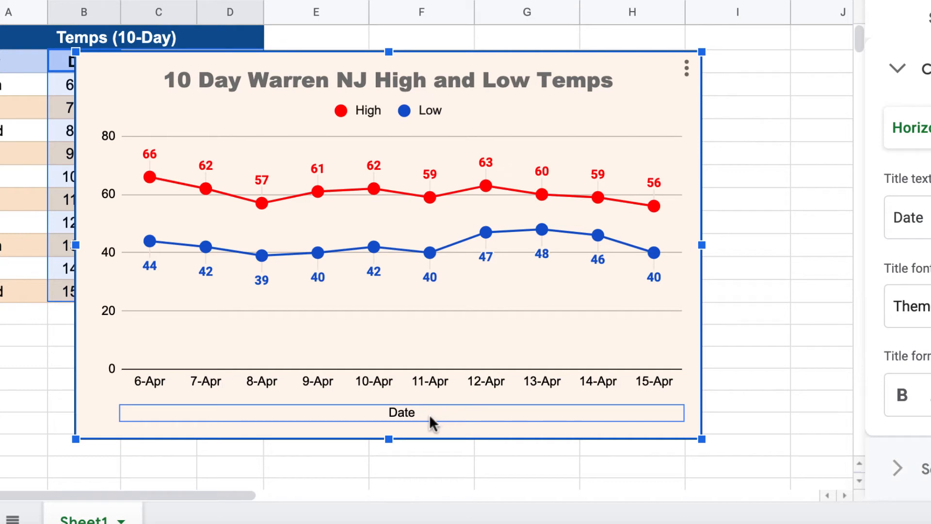
key("Escape")
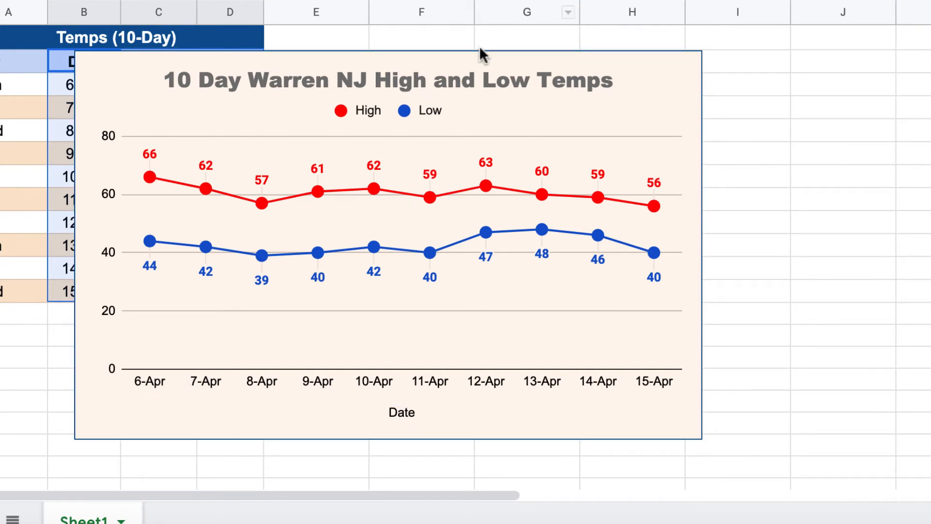
Reopen the chart's editing settings and make the date labels on the horizontal axis bold
left_click(655, 76)
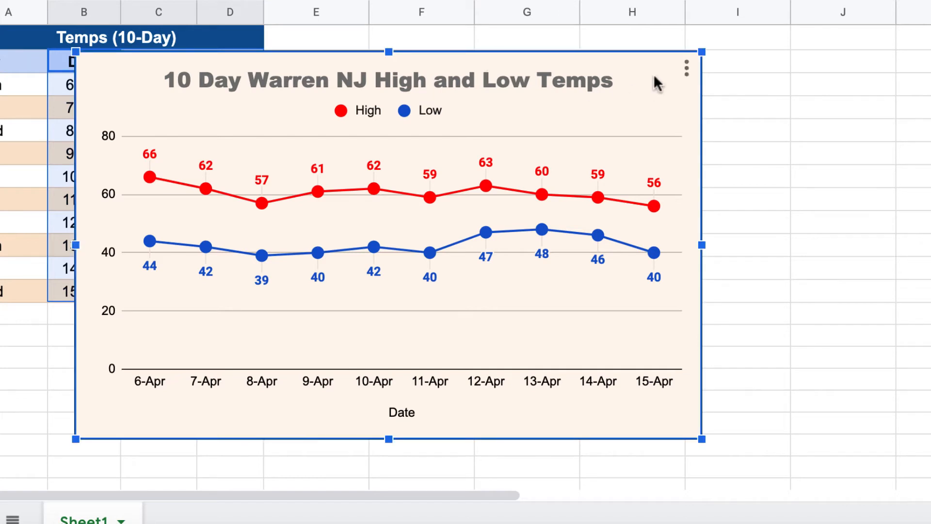
left_click(687, 68)
left_click(601, 100)
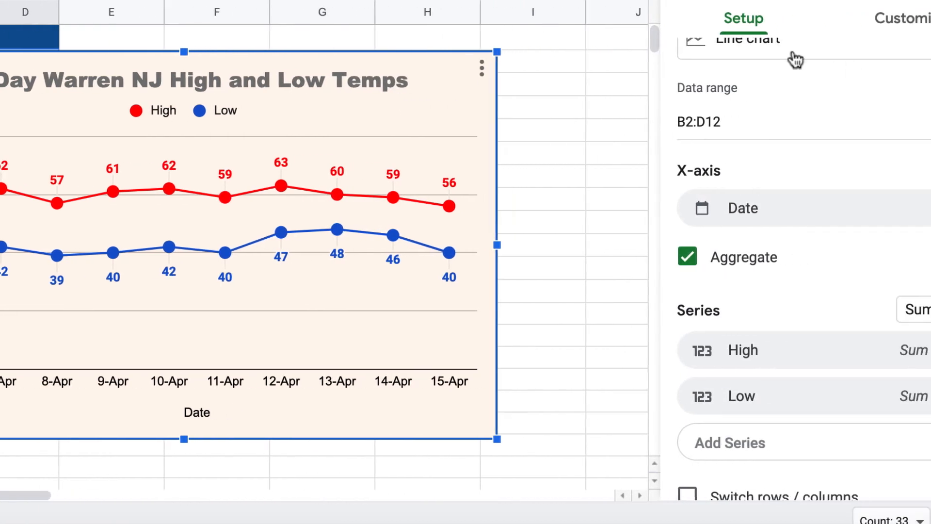
left_click(835, 21)
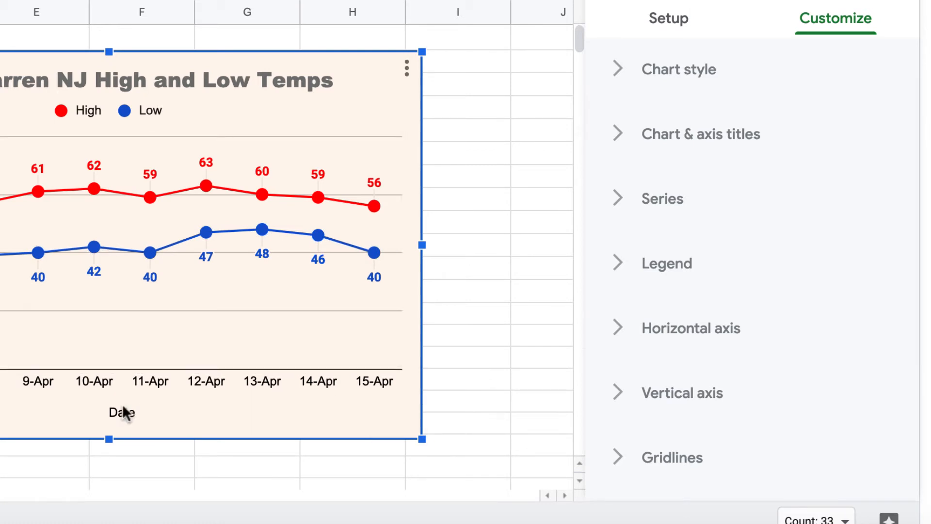
left_click(283, 389)
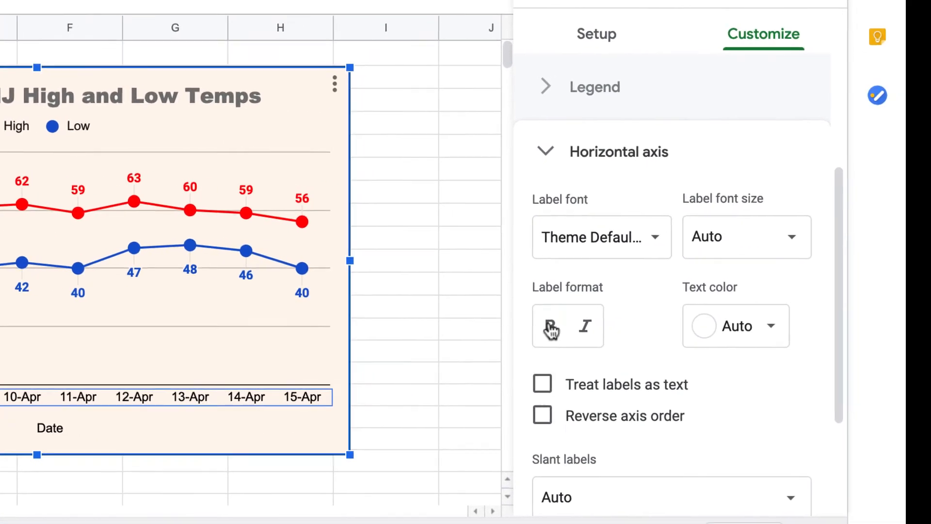
left_click(924, 340)
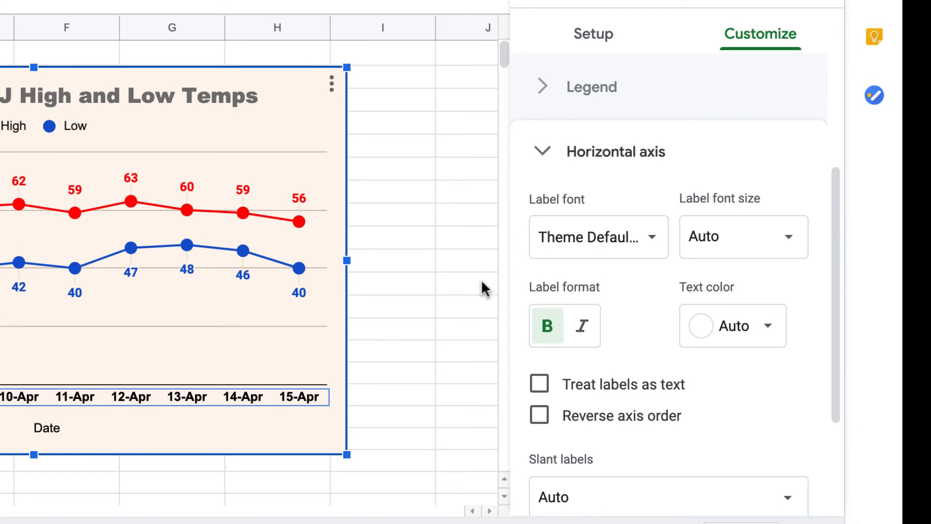
left_click(454, 242)
Move the chart beside the temperature table so its upper-left corner sits at cell E1
left_click(229, 65)
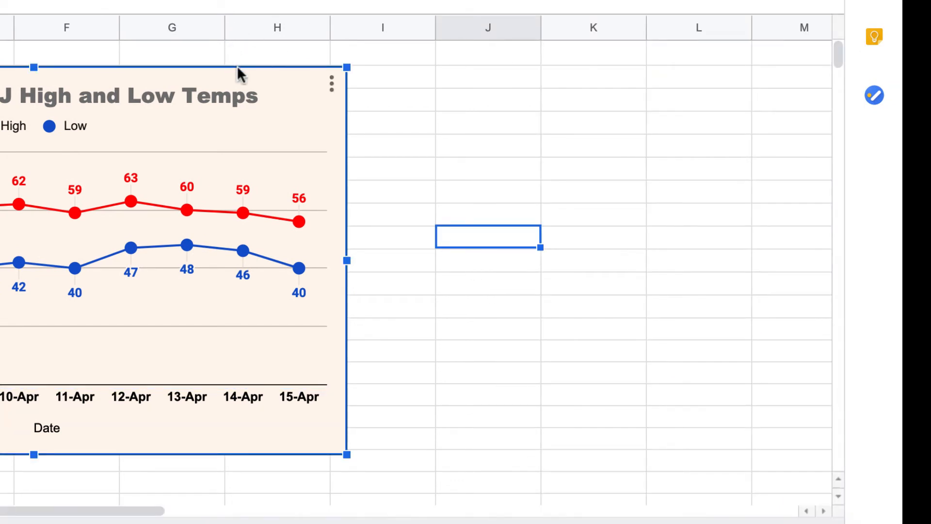
left_click(237, 62)
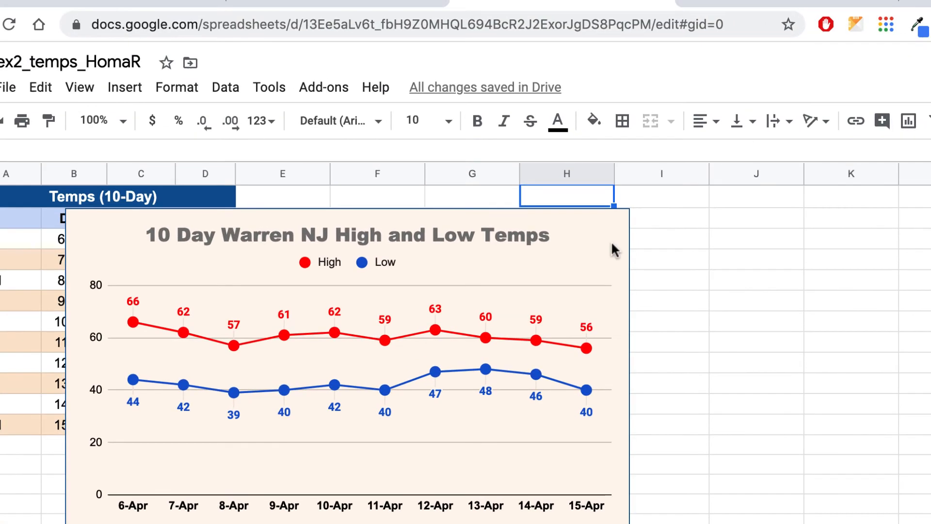
left_click(624, 243)
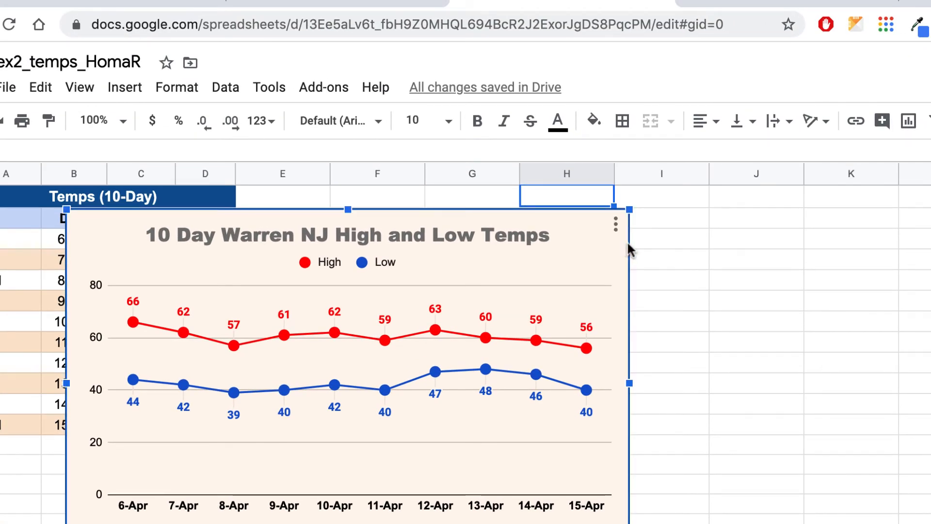
left_click_drag(627, 241, 805, 219)
left_click(873, 314)
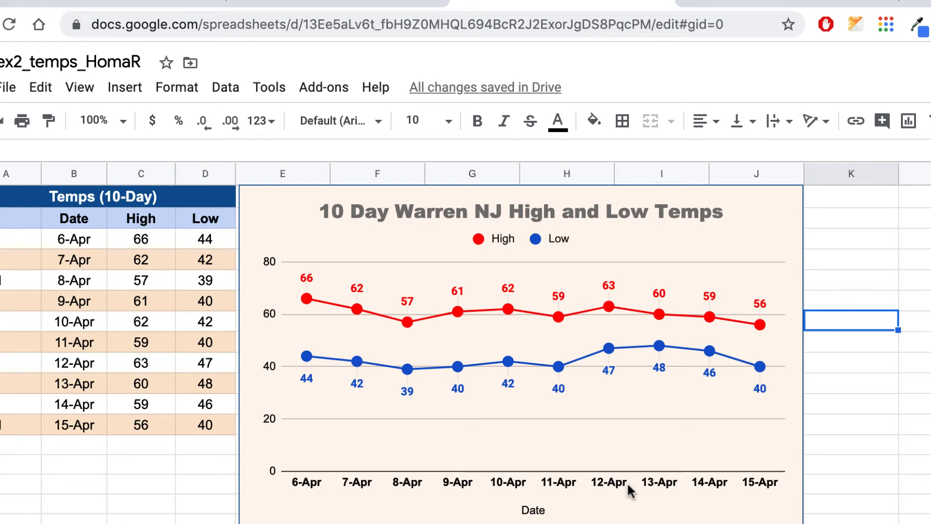
Copy the day names in A3:A12, leaving out the Day header
left_click(68, 236)
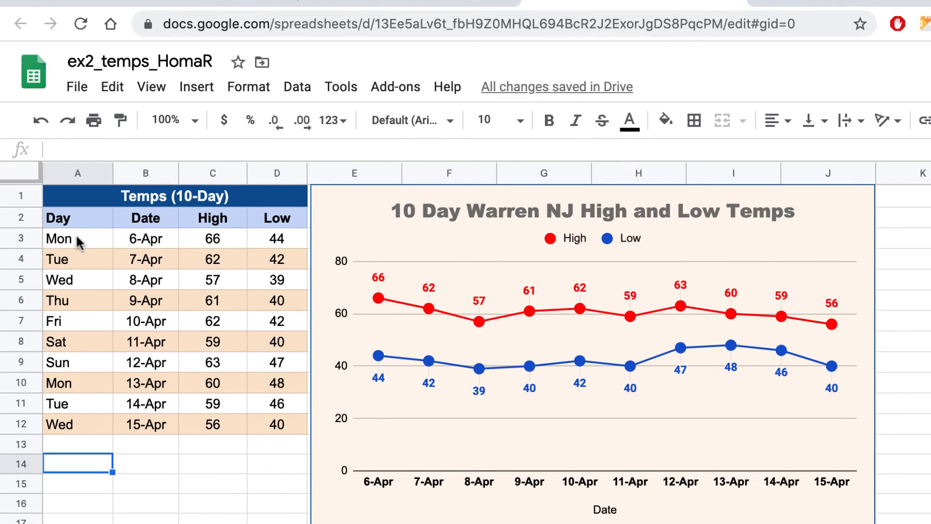
left_click_drag(59, 235, 72, 420)
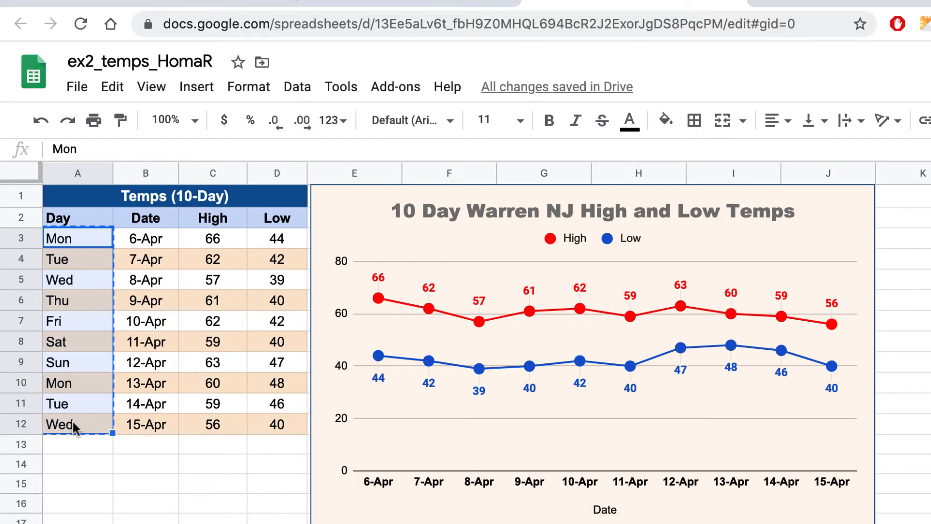
left_click(146, 461)
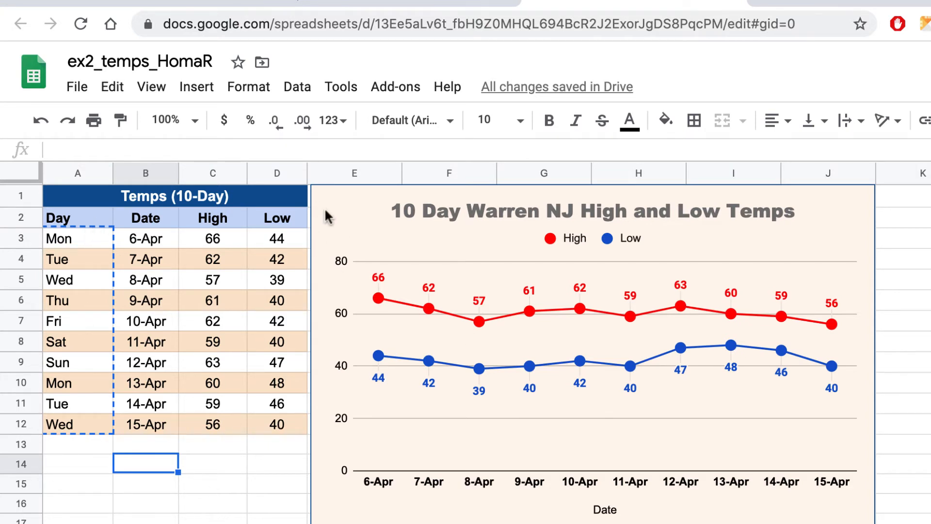
Insert a new drawing, add a text box about 6 inches wide along its upper edge, and paste the copied day names into it
left_click(205, 90)
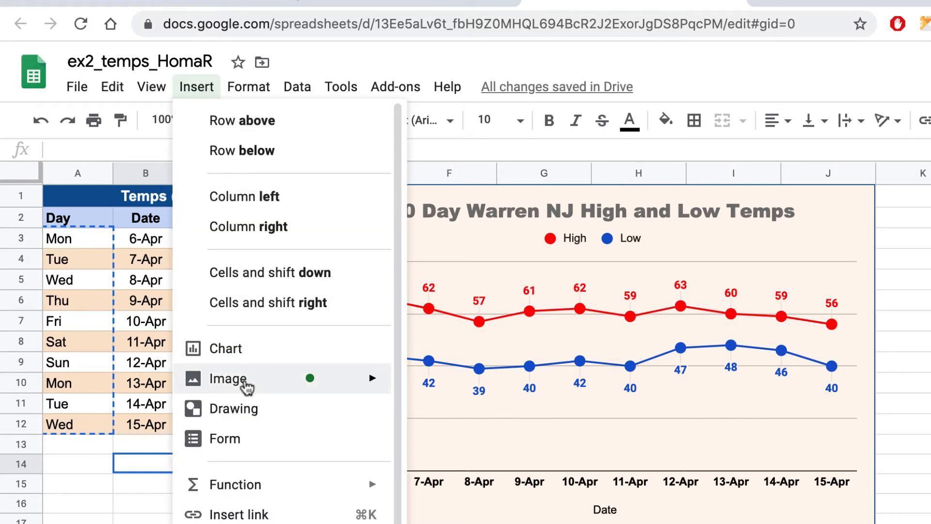
left_click(240, 413)
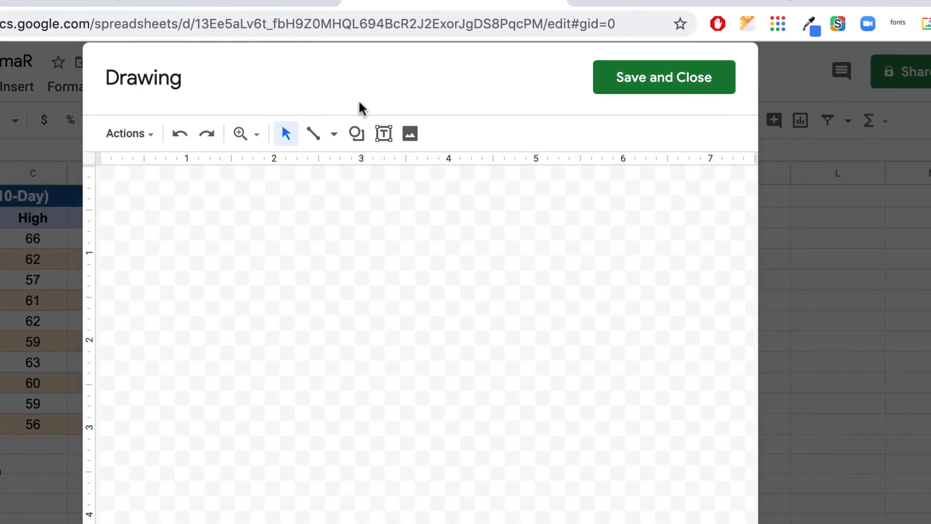
left_click(391, 137)
left_click_drag(98, 167, 625, 190)
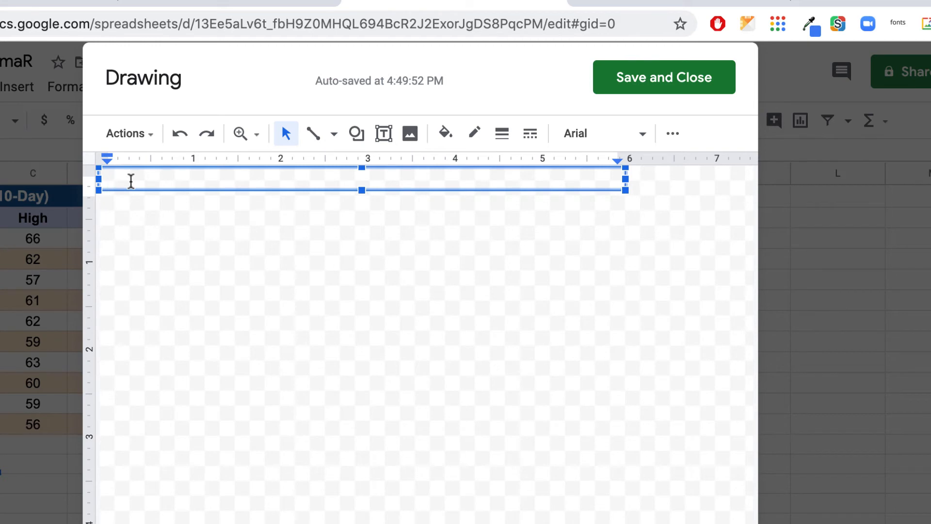
key("ctrl+v")
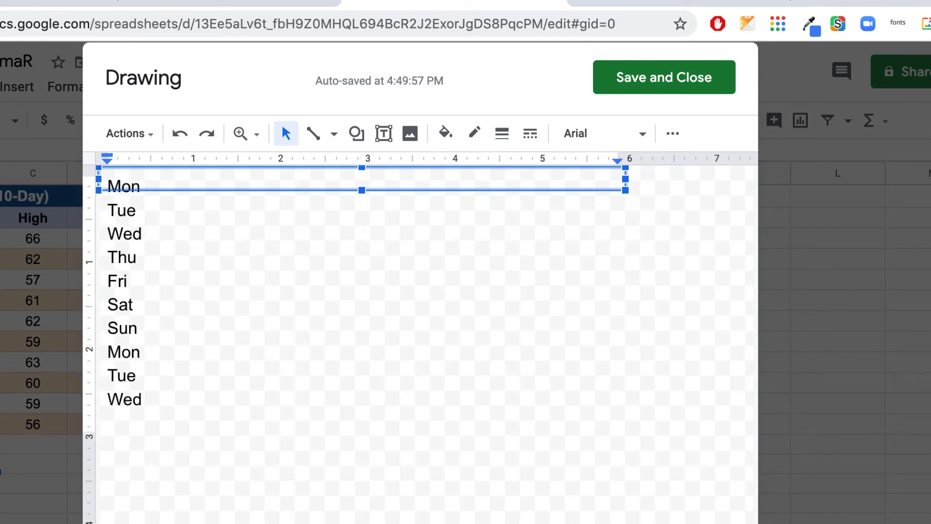
Bring Tue and Wed up onto the first line of the text box after Mon, with wide gaps between the names
left_click(110, 213)
double_click(110, 212)
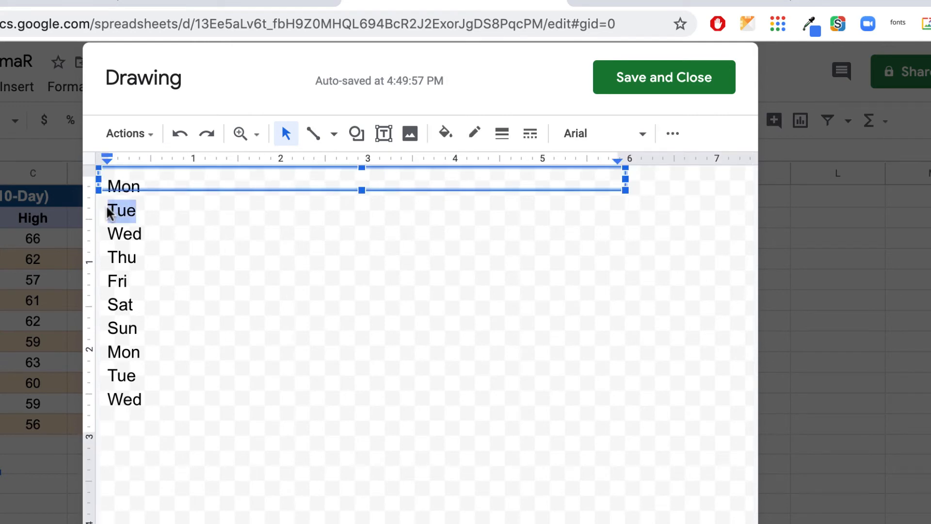
left_click(108, 214)
key("BackSpace")
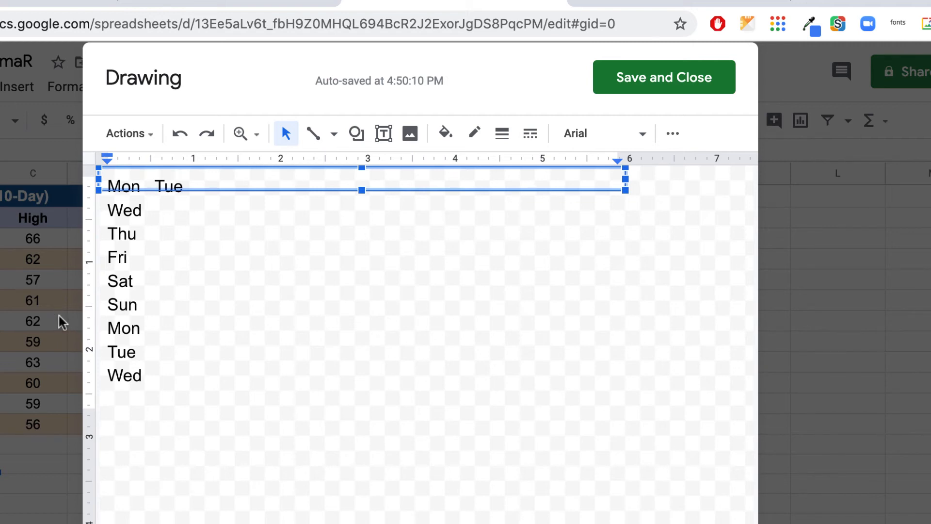
left_click(155, 186)
double_click(155, 187)
left_click(156, 187)
key("BackSpace")
key("BackSpace")
key("BackSpace")
left_click(108, 210)
key("BackSpace")
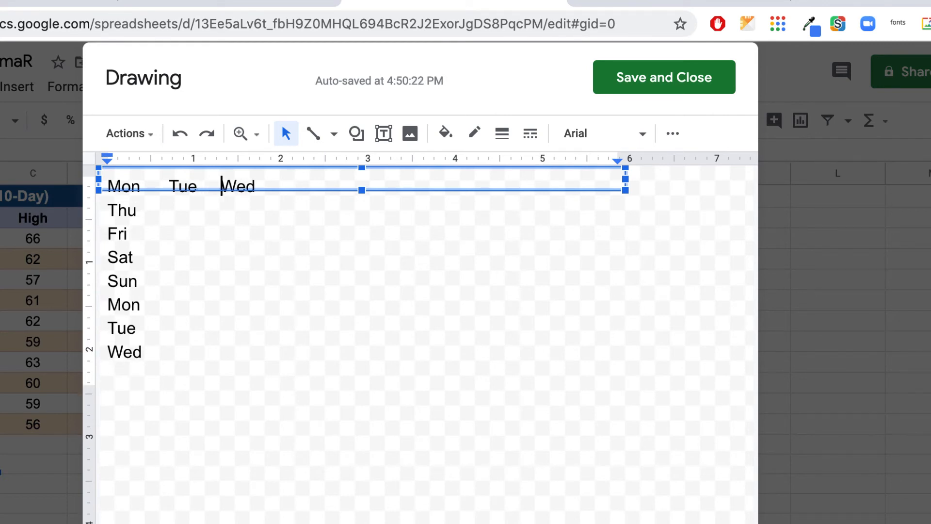
Bring the remaining days, Thu through the final Wed, onto the same line with similar gaps, widening the text box to about 6.6 inches
left_click(108, 210)
key("BackSpace")
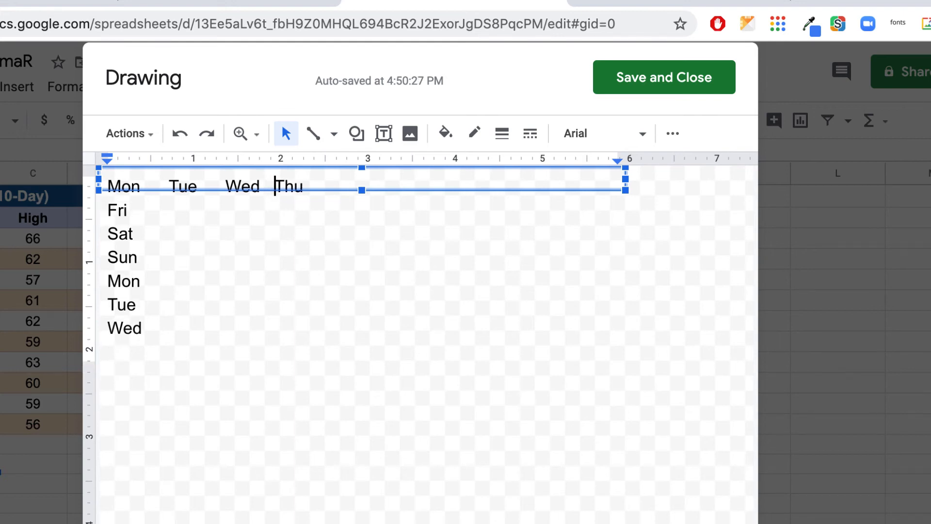
left_click(110, 209)
key("BackSpace")
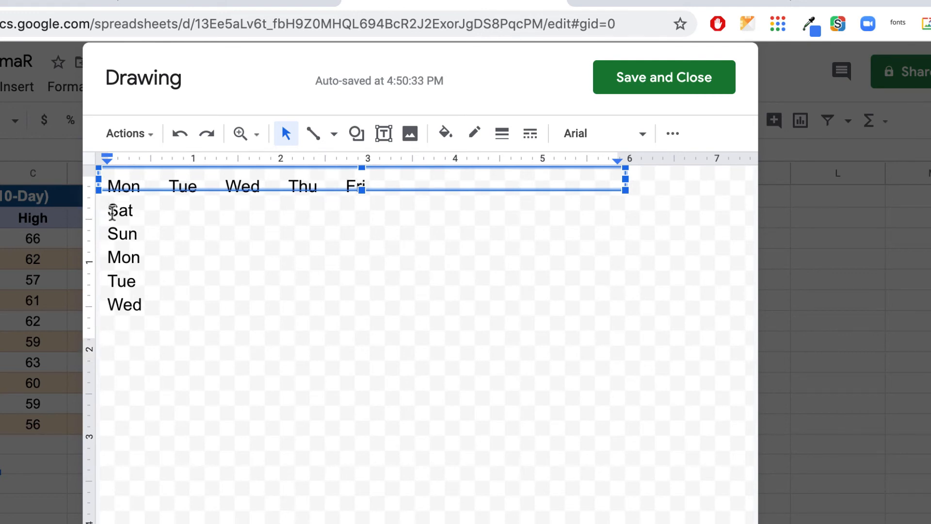
key("BackSpace")
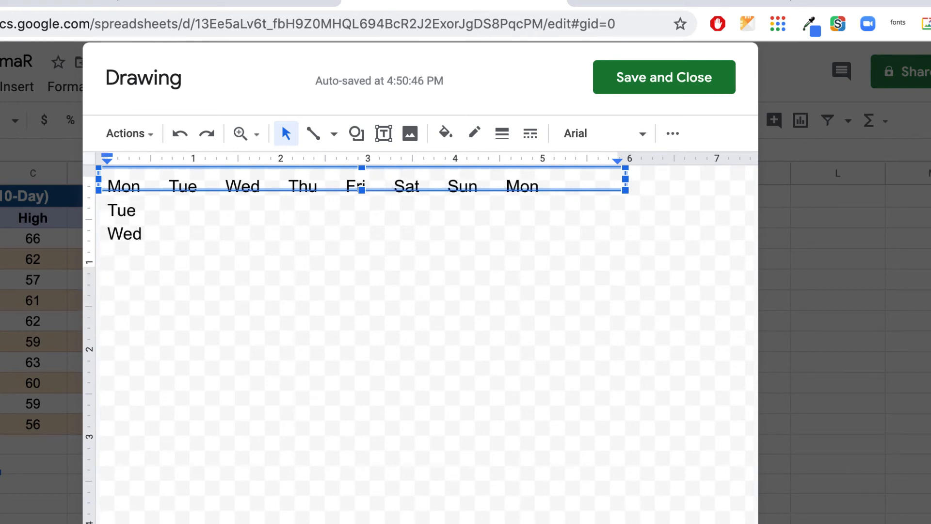
key("BackSpace")
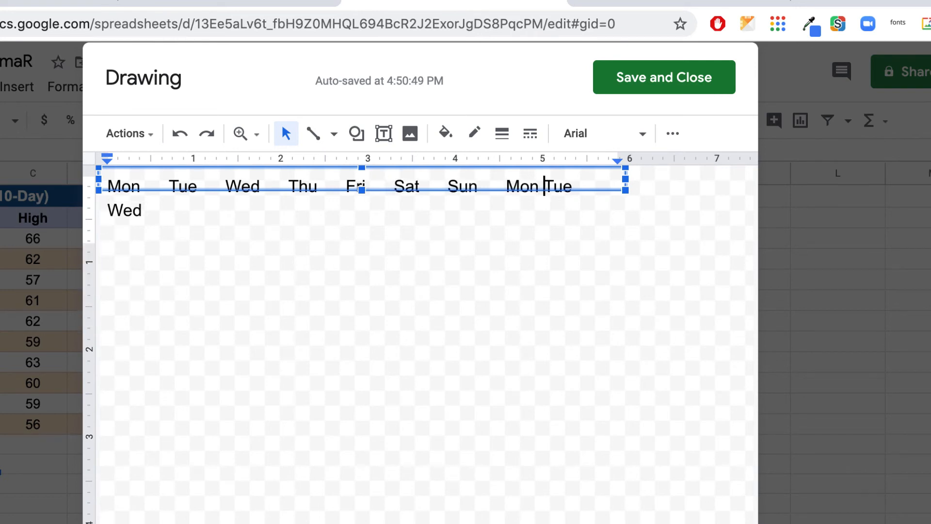
left_click(108, 216)
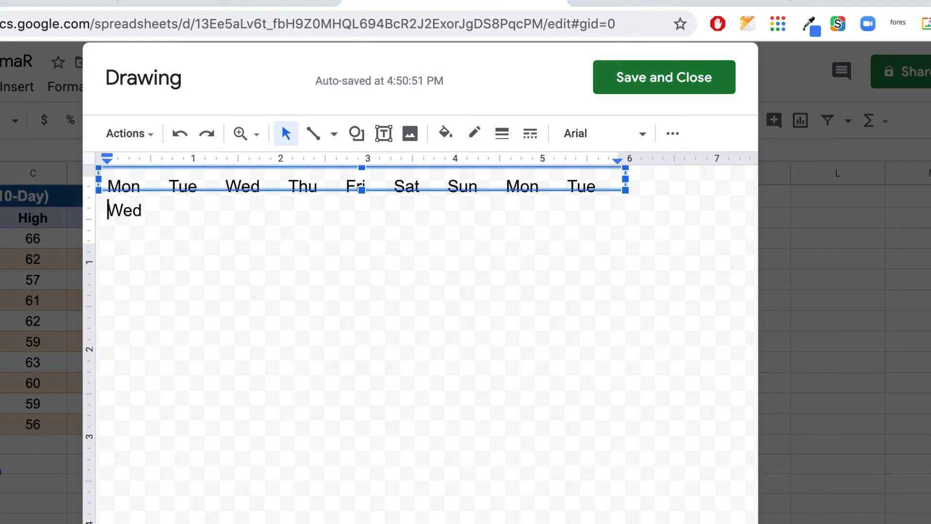
key("BackSpace")
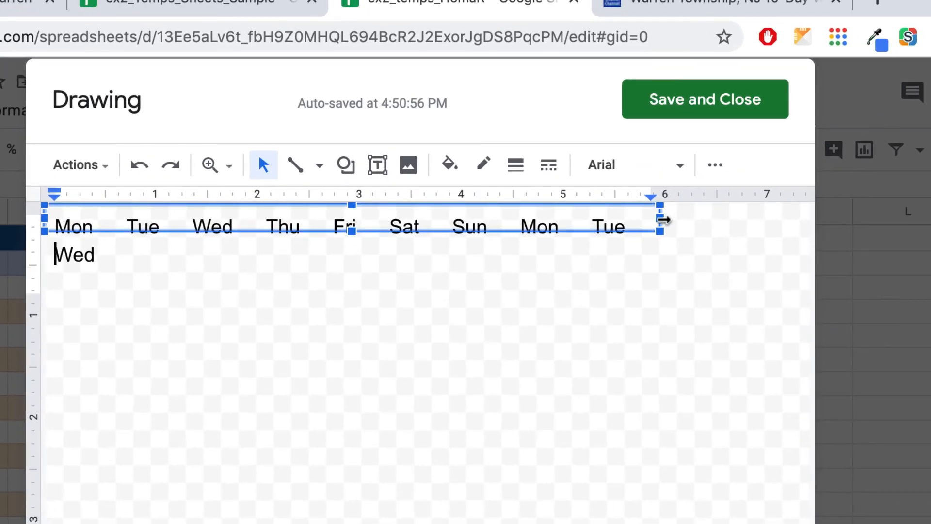
left_click_drag(662, 220, 723, 220)
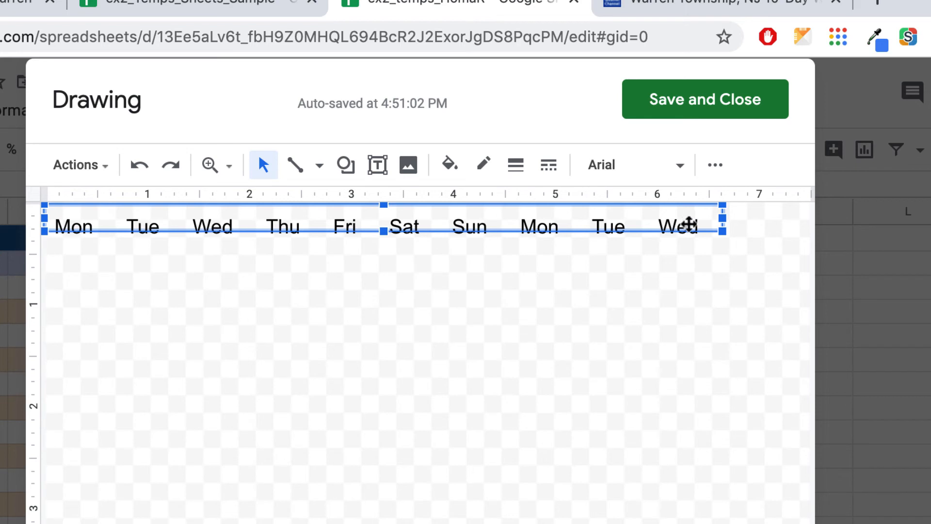
Make all the day names in the text box bold and orange
left_click(689, 224)
double_click(690, 226)
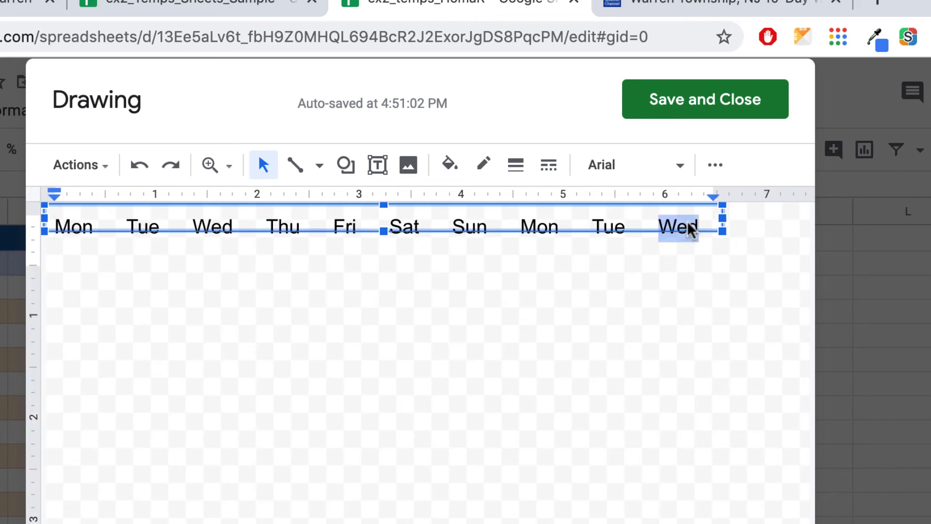
left_click_drag(698, 224, 50, 228)
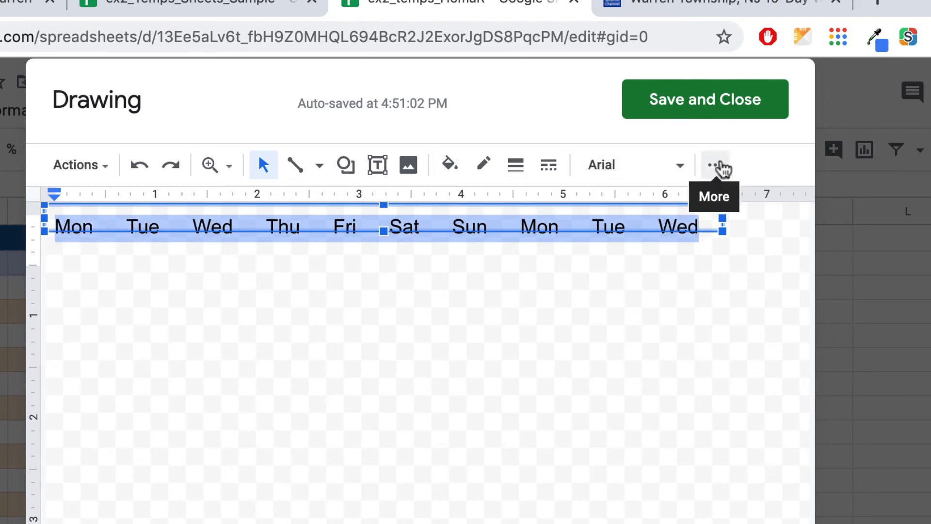
left_click(715, 169)
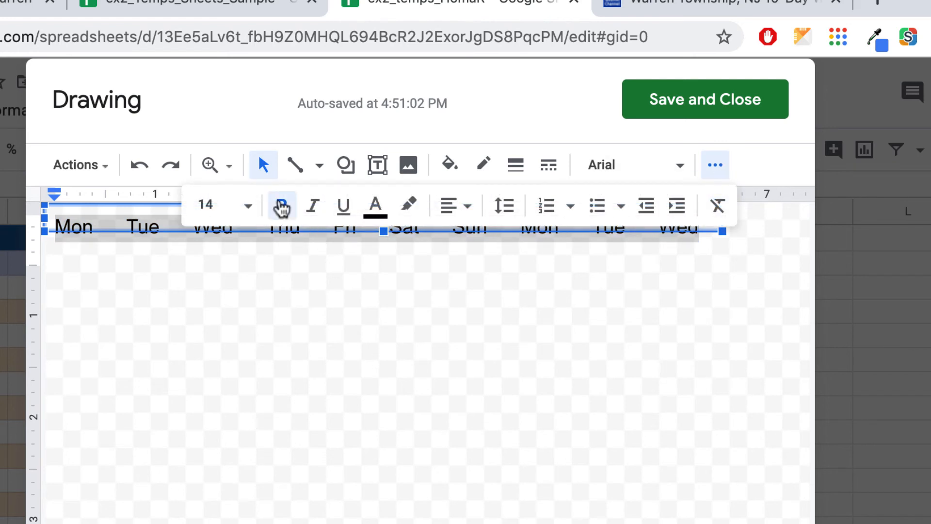
left_click(282, 206)
left_click(388, 212)
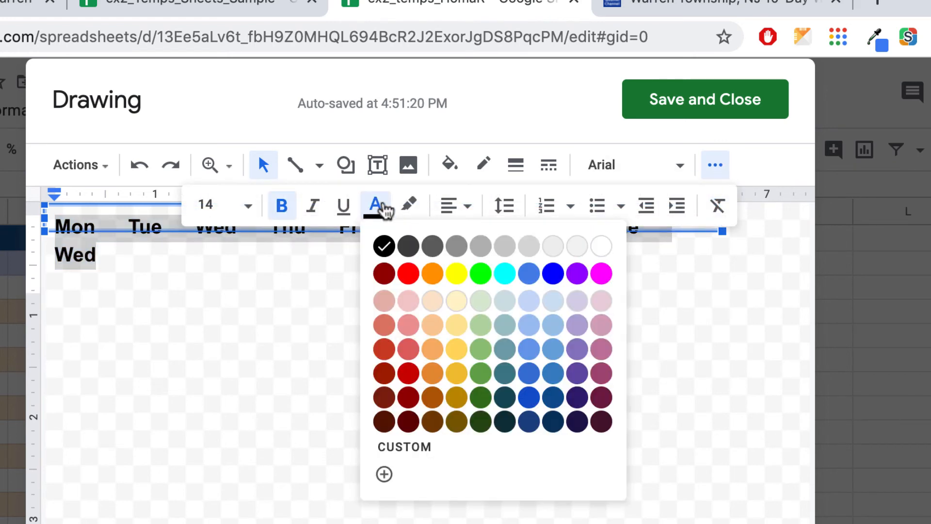
left_click(433, 274)
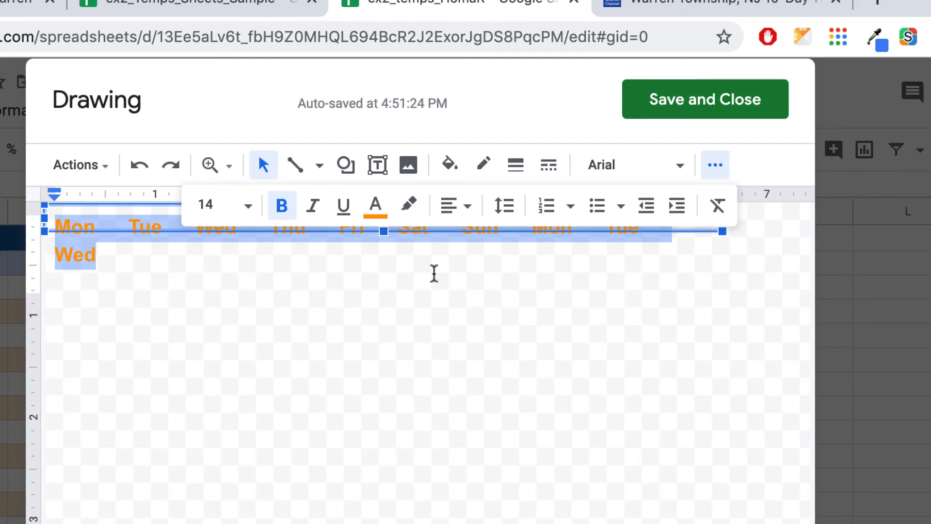
left_click(534, 289)
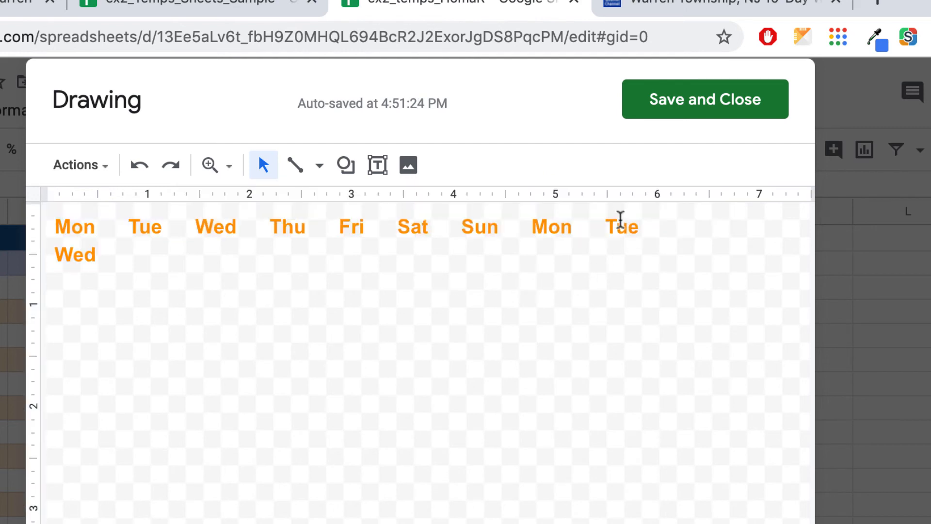
Widen the text box to about 7 inches so all day names fit on one line, and save the drawing into the sheet
left_click(620, 218)
left_click_drag(722, 218, 754, 222)
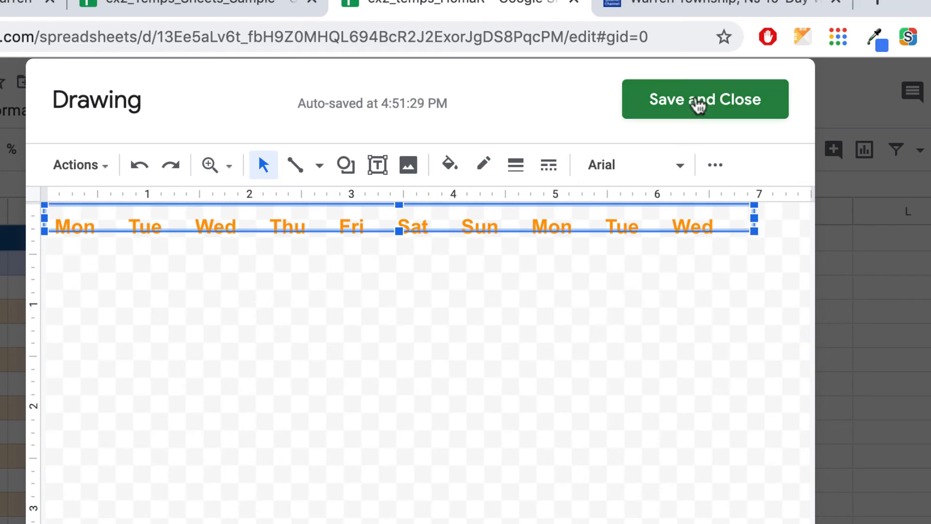
left_click(698, 103)
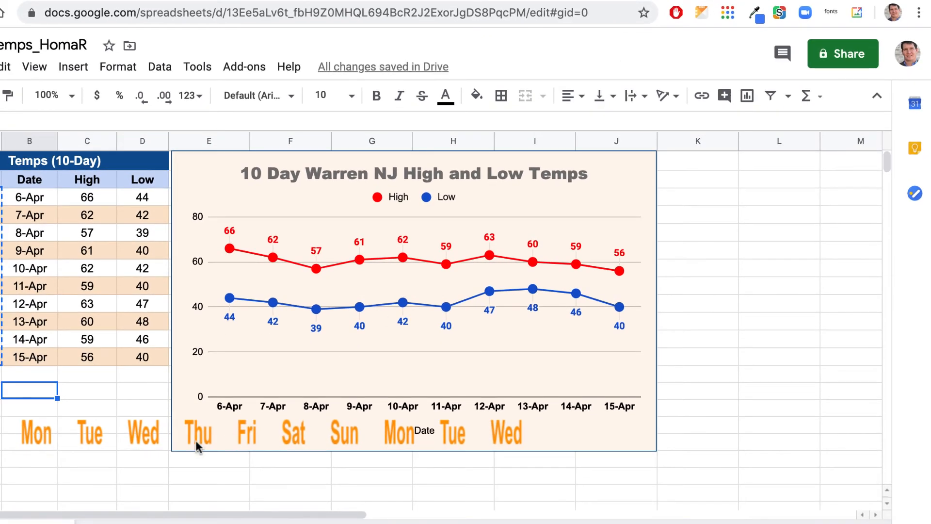
Flatten the day-names drawing, move it onto the chart just above the date labels, and narrow it to end at the chart's edge
left_click(110, 484)
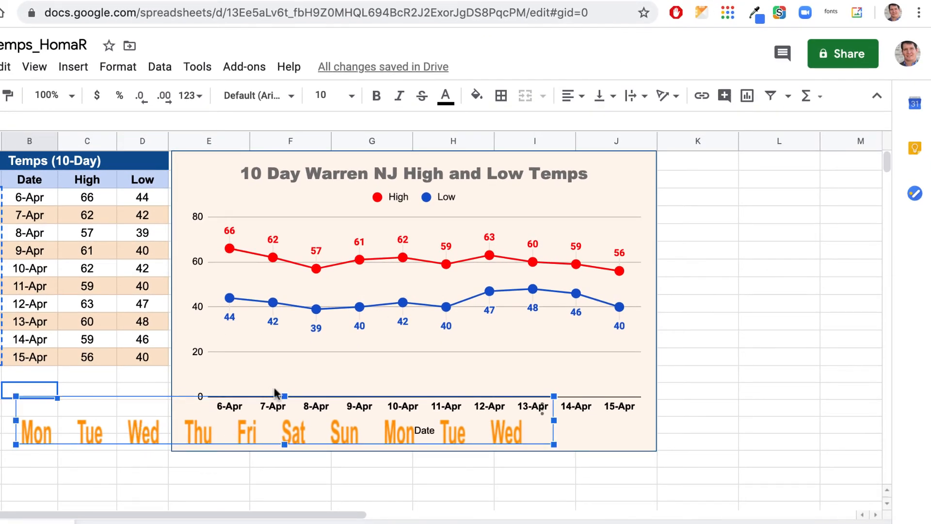
left_click_drag(284, 394, 272, 419)
mouse_move(156, 422)
left_mouse_down()
mouse_move(277, 437)
mouse_move(335, 350)
mouse_move(324, 337)
left_mouse_up()
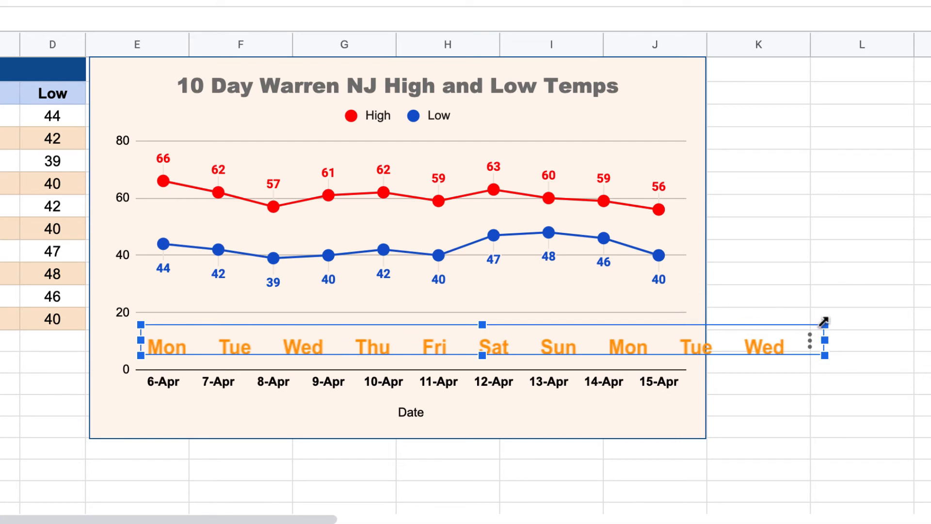
left_click_drag(826, 322, 707, 347)
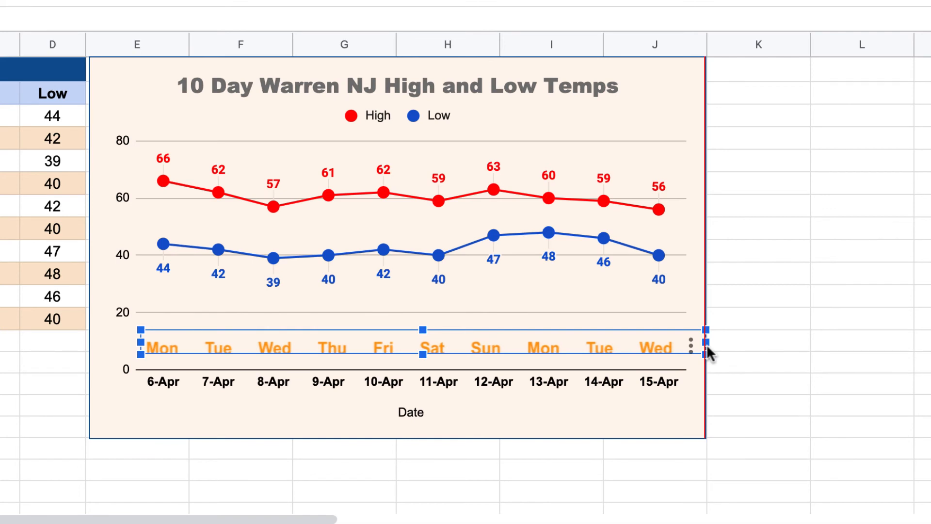
left_click(807, 266)
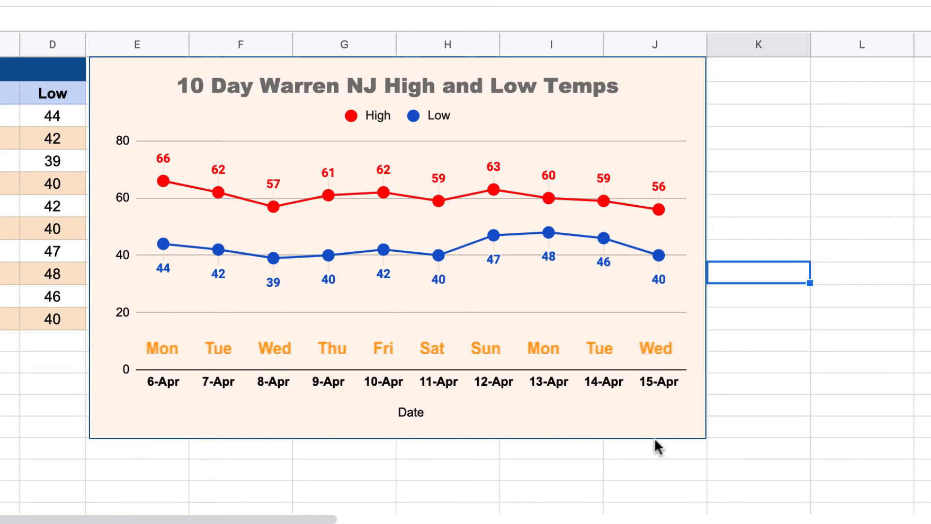
Shrink the chart slightly, and move and narrow the day-names drawing so each day lines up above its date
left_click(684, 432)
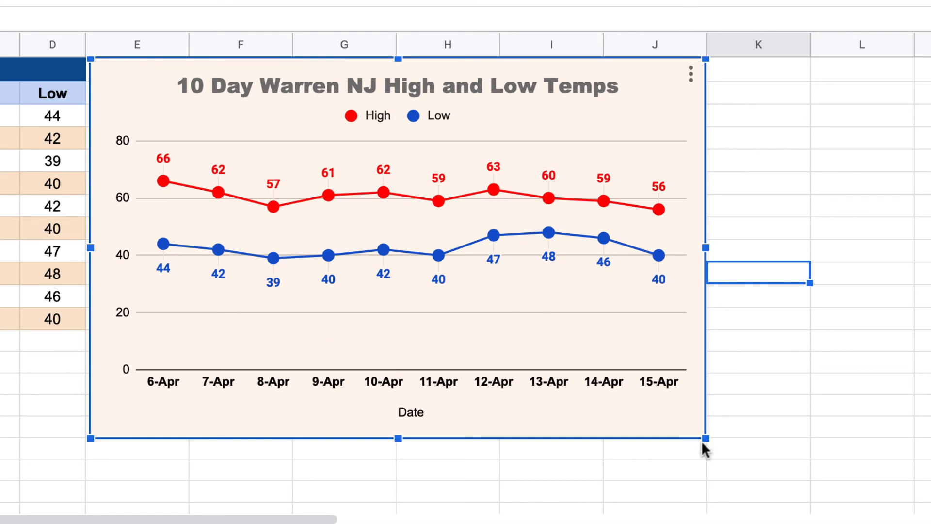
left_click_drag(706, 439, 639, 409)
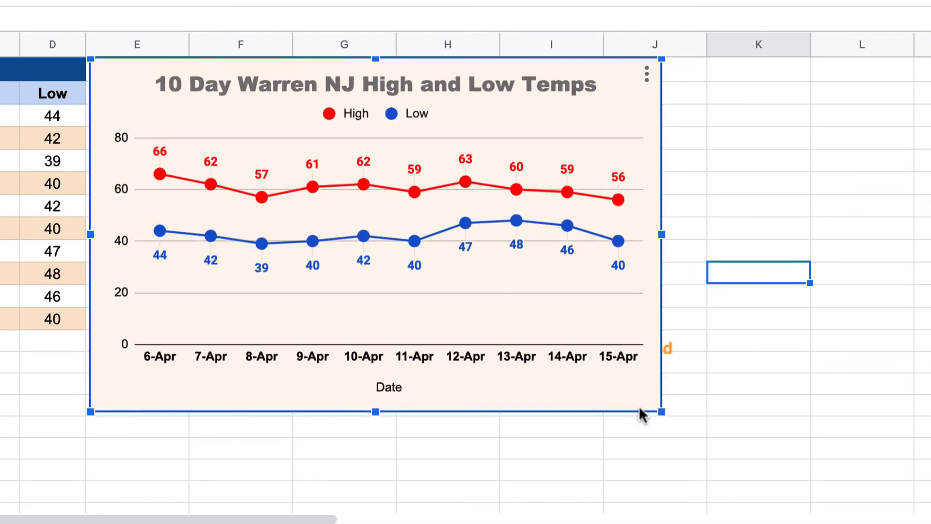
left_click(668, 347)
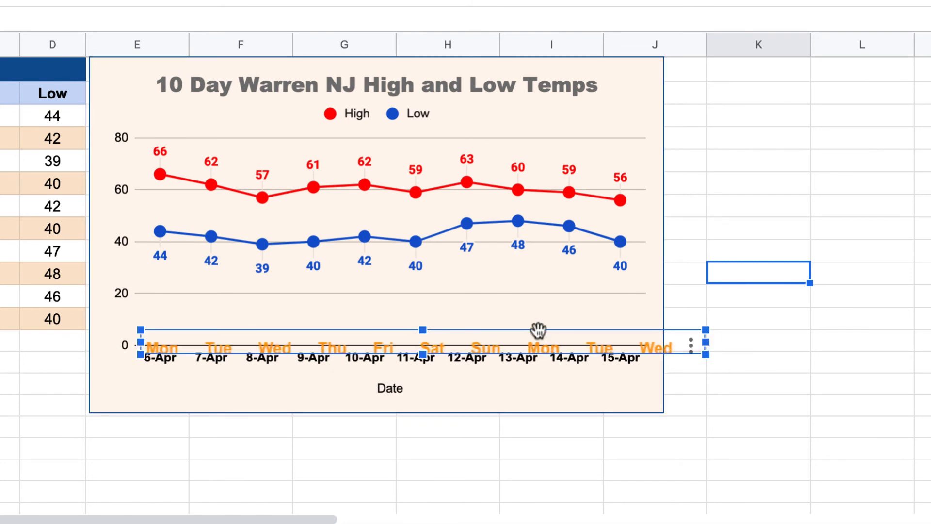
left_click_drag(537, 330, 538, 314)
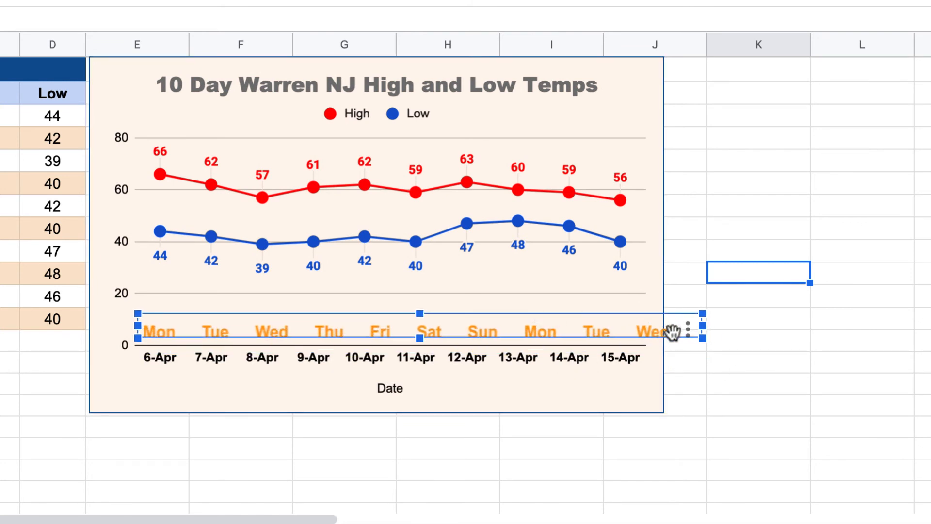
left_click_drag(703, 325, 667, 329)
left_click(746, 356)
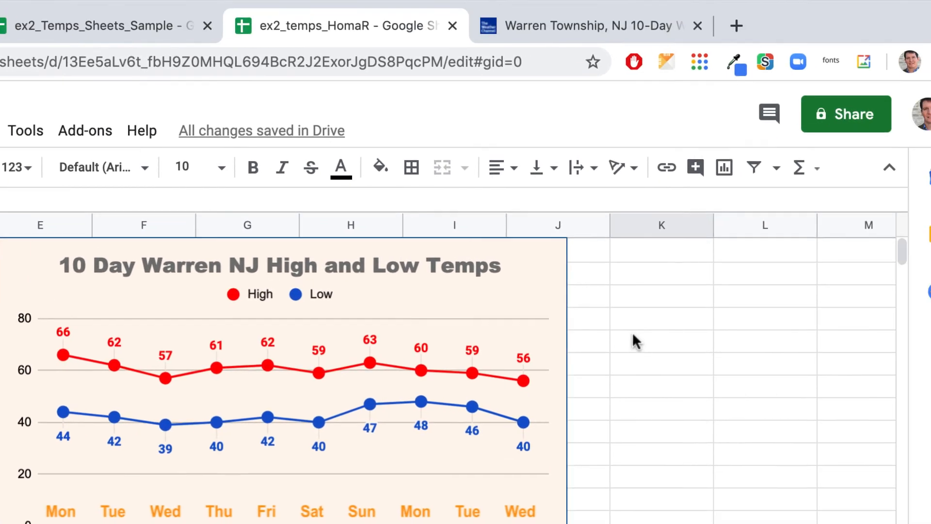
Turn on link sharing so anyone with the link can view the spreadsheet, and copy the link
left_click(842, 111)
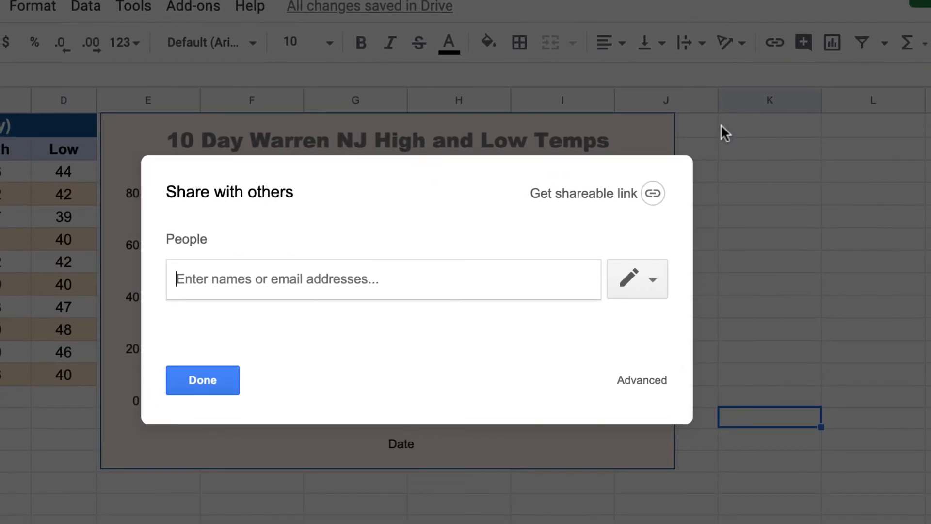
left_click(602, 197)
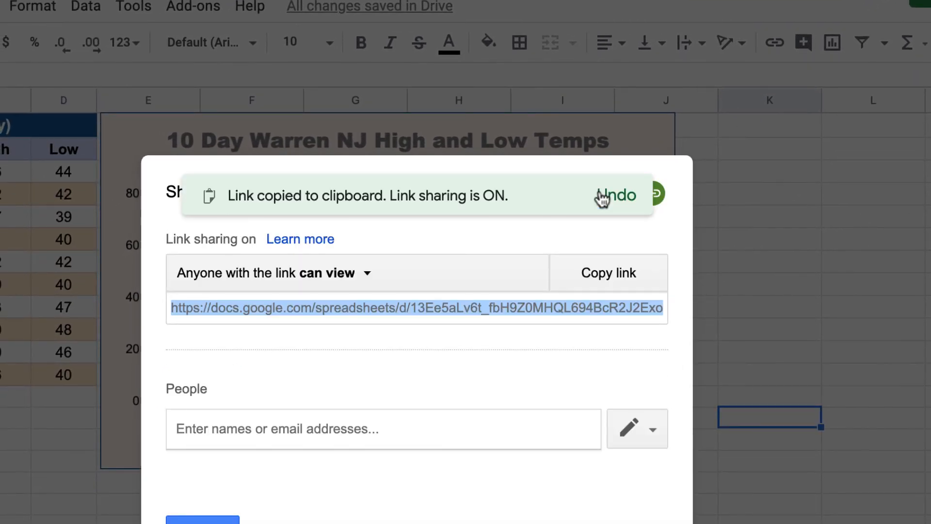
left_click(592, 286)
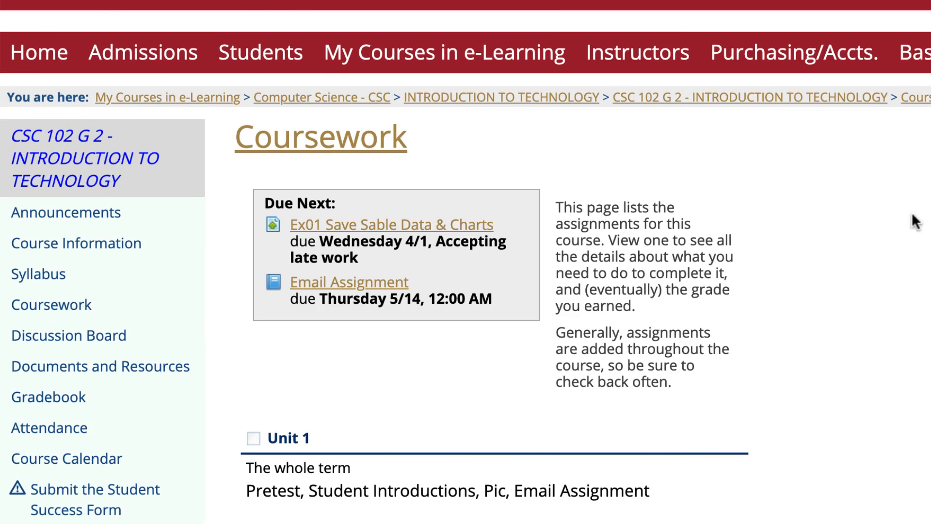
Switch to the course site's Coursework page and open the Ex02 Temperatures-8 Day exercise in Unit 8
scroll(915, 221, "down", 15)
scroll(914, 221, "down", 20)
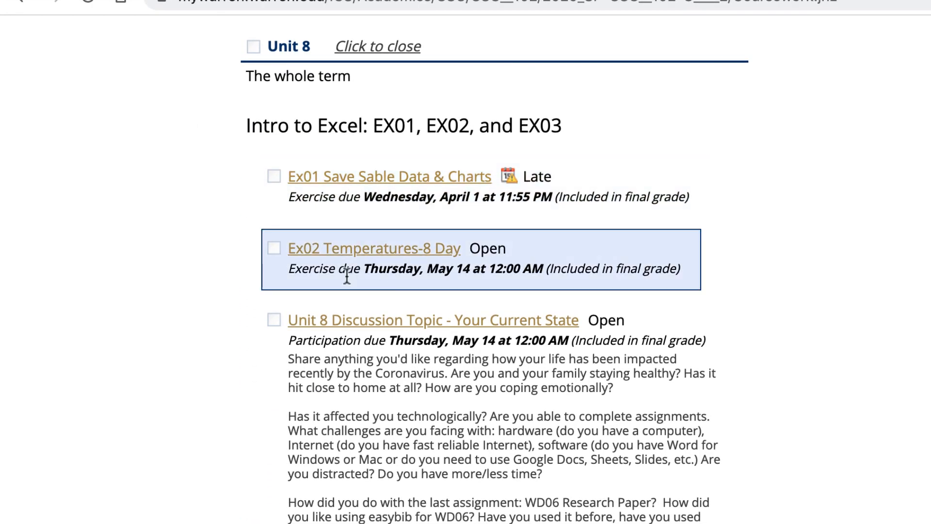
left_click(380, 256)
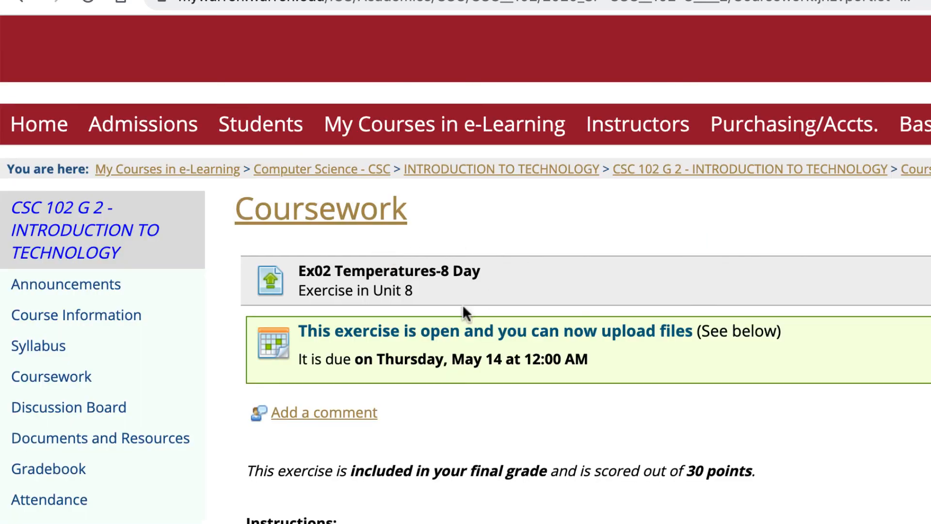
Add a comment to the exercise containing the copied spreadsheet link, set to open in a new window, and save it
left_click(347, 410)
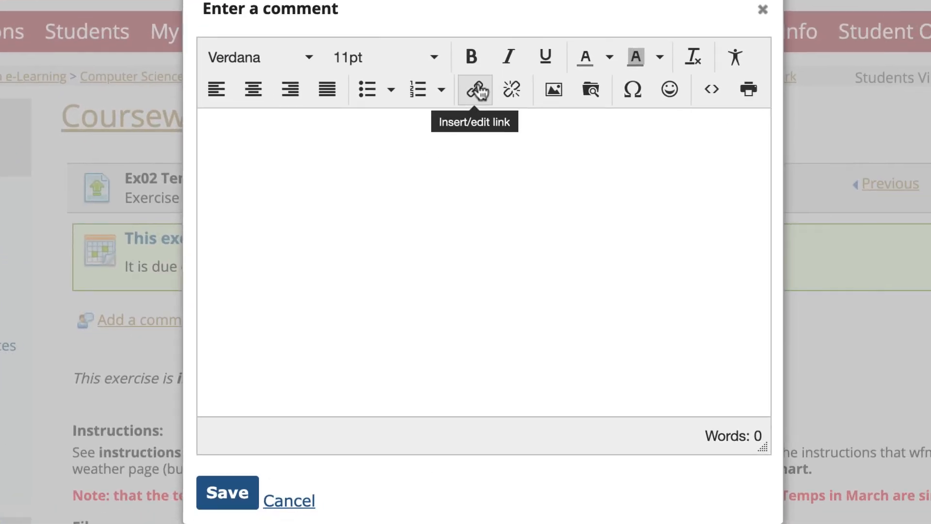
left_click(475, 89)
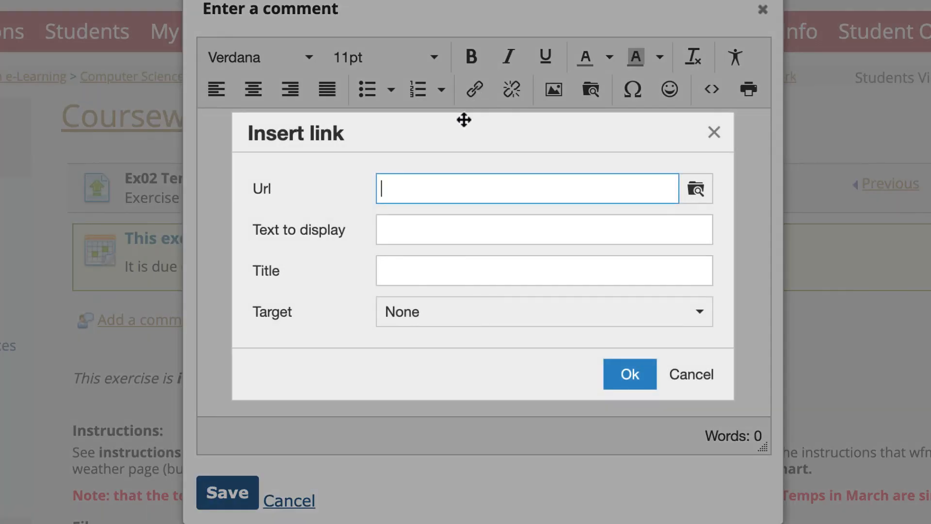
key("ctrl+v")
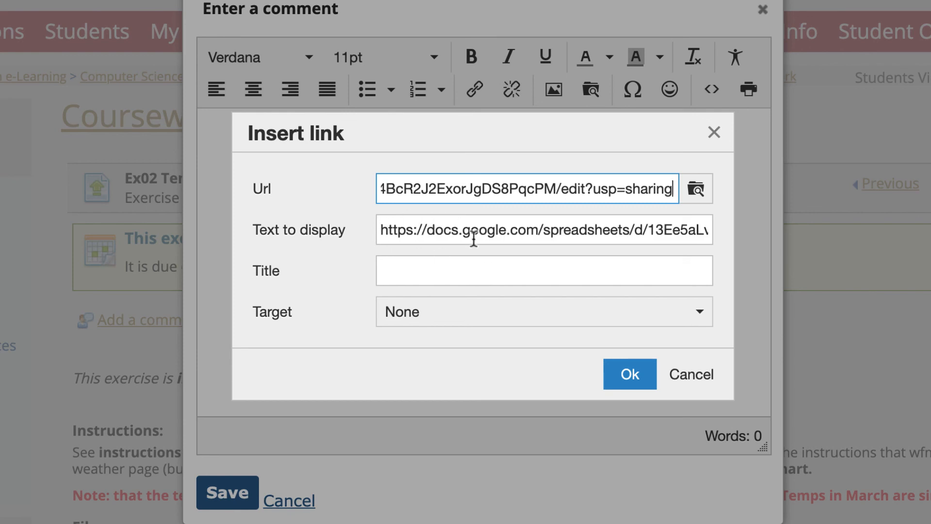
left_click(466, 322)
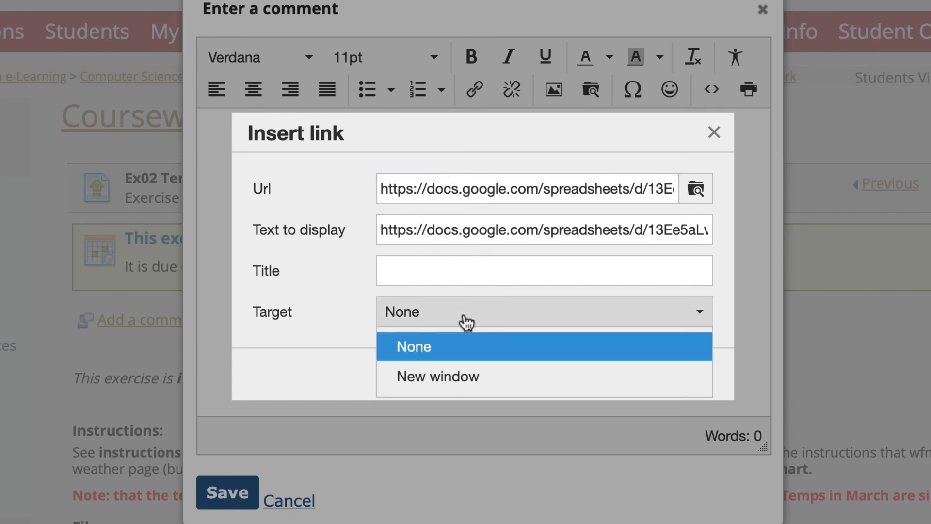
left_click(460, 374)
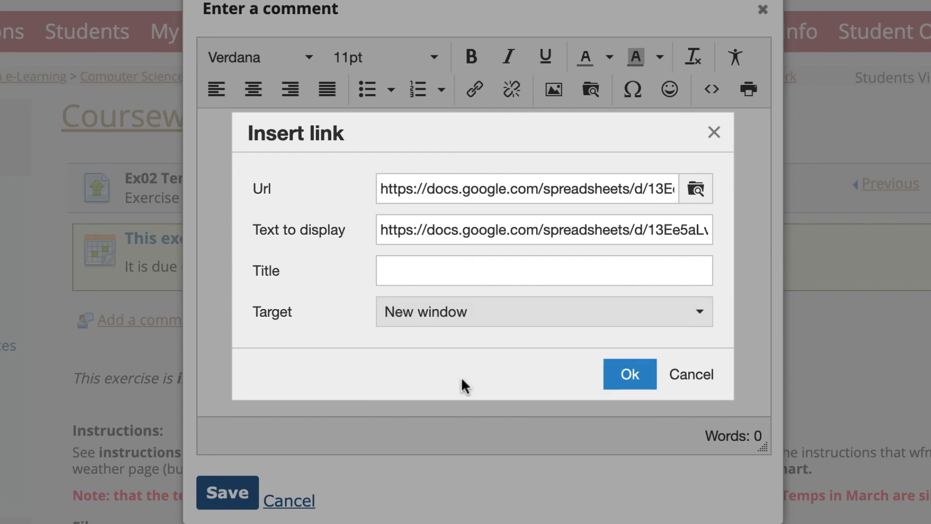
left_click(629, 376)
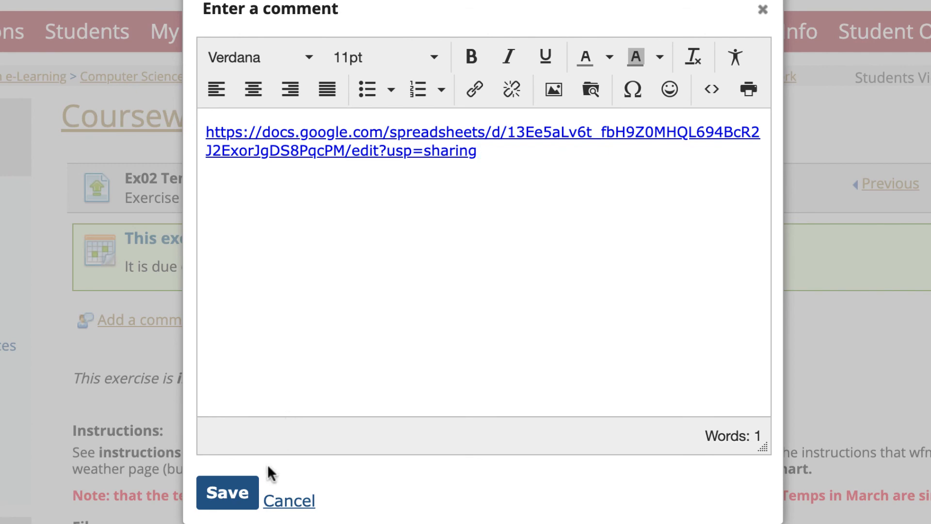
left_click(232, 494)
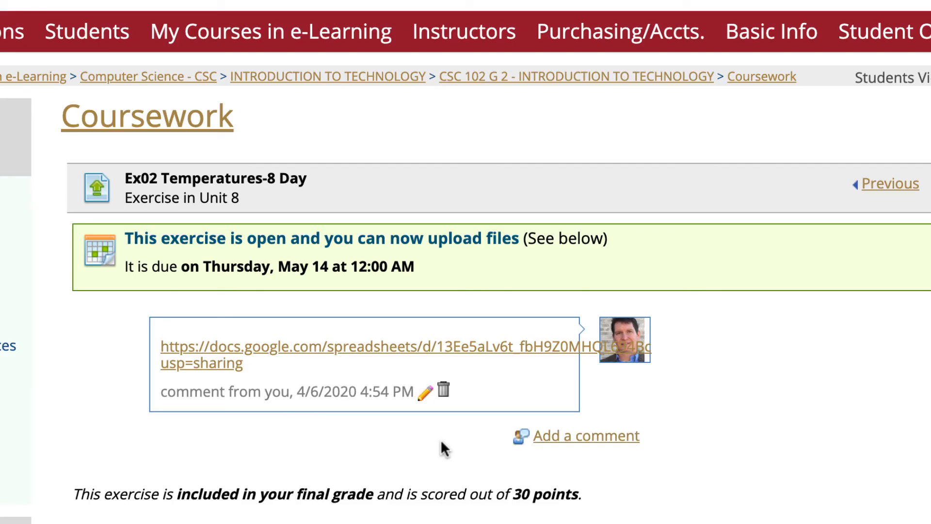
Review the posted comment together with the exercise's instructions and file upload requirement
scroll(706, 308, "down", 2)
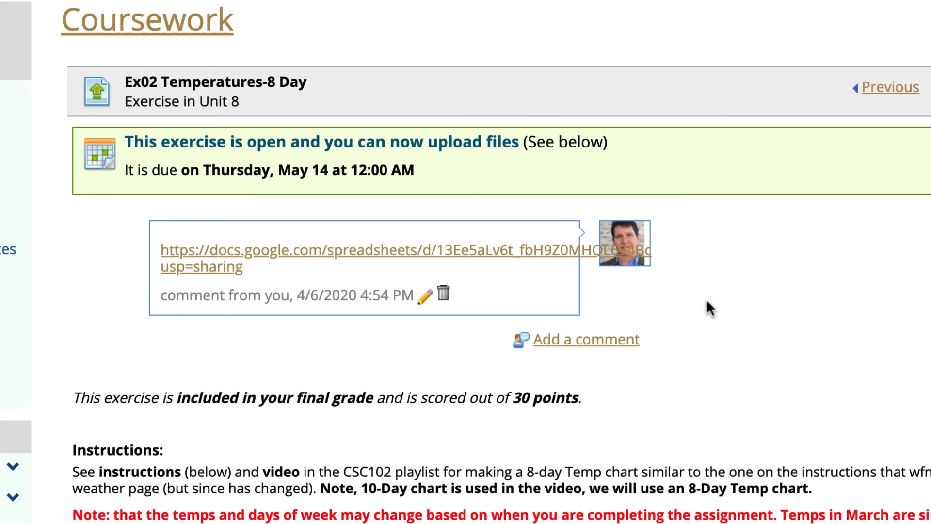
scroll(707, 308, "down", 3)
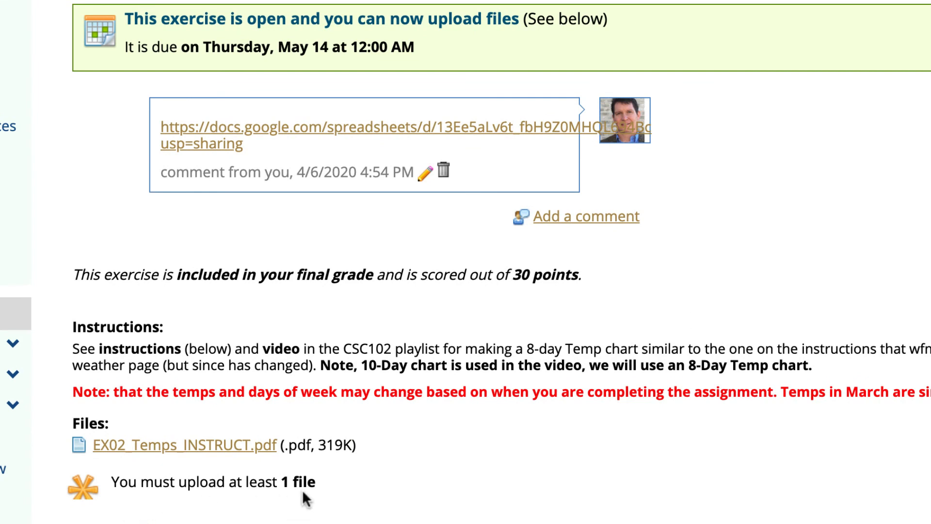
scroll(477, 452, "up", 1)
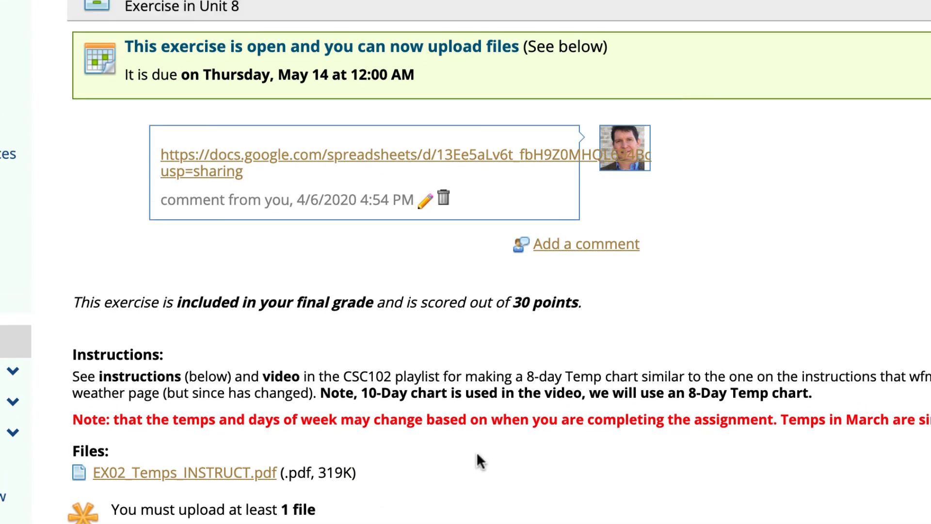
scroll(476, 452, "up", 4)
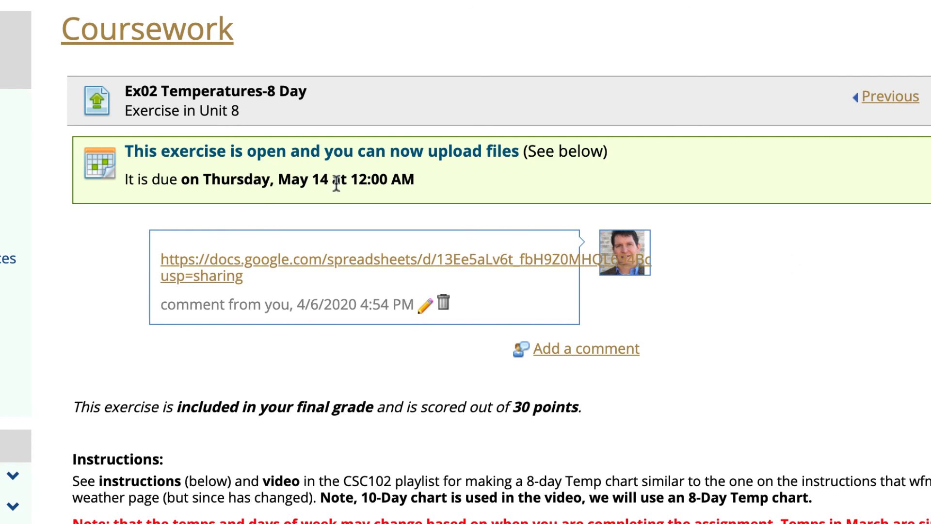
scroll(780, 265, "down", 2)
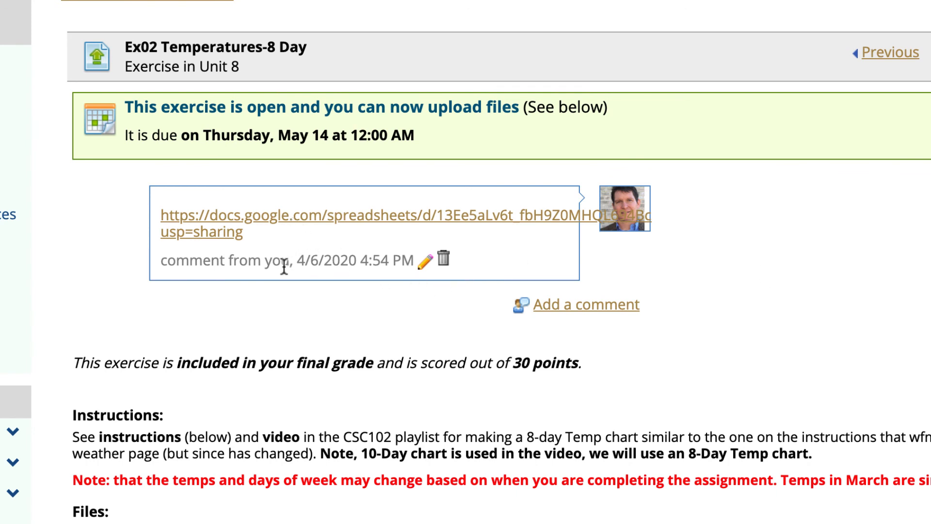
Open the spreadsheet link in the comment to check its table and chart, and return to the original spreadsheet's sharing dialog
left_click(315, 223)
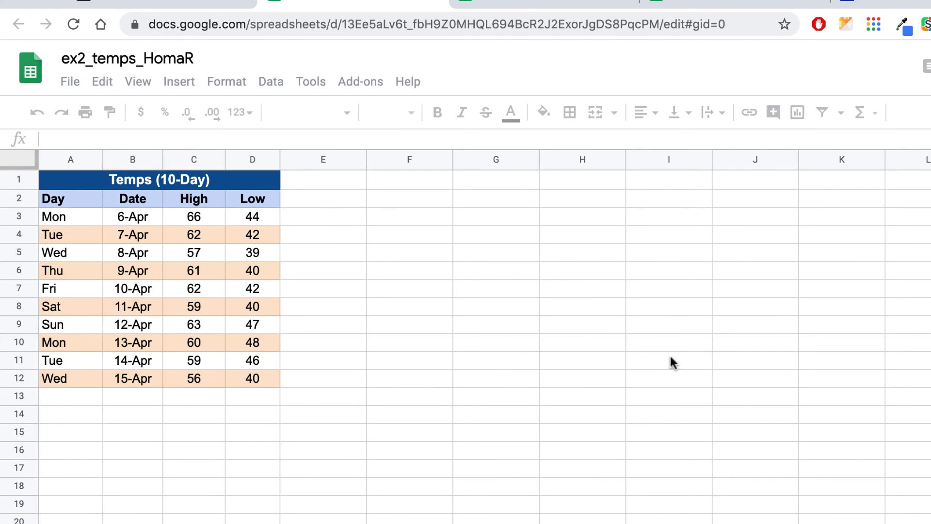
scroll(820, 315, "down", 2)
scroll(819, 313, "up", 2)
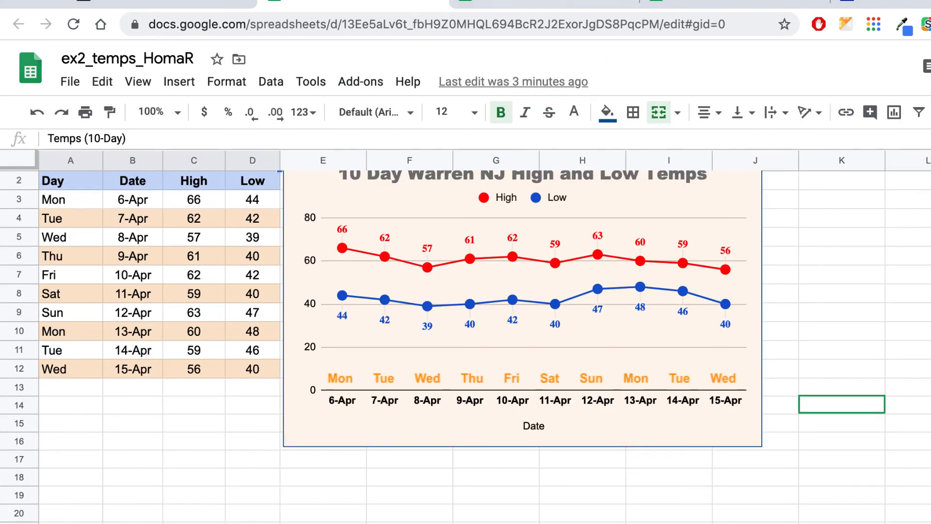
left_click(434, 1)
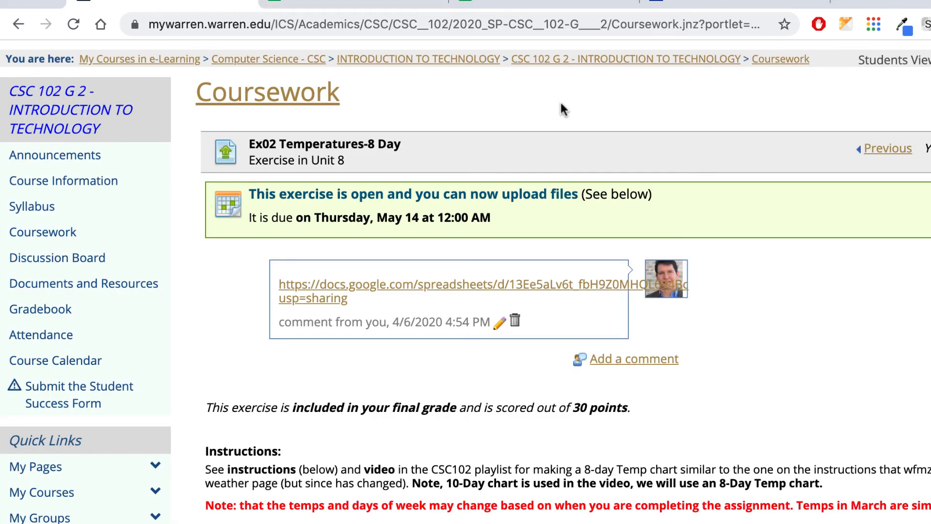
left_click(577, 2)
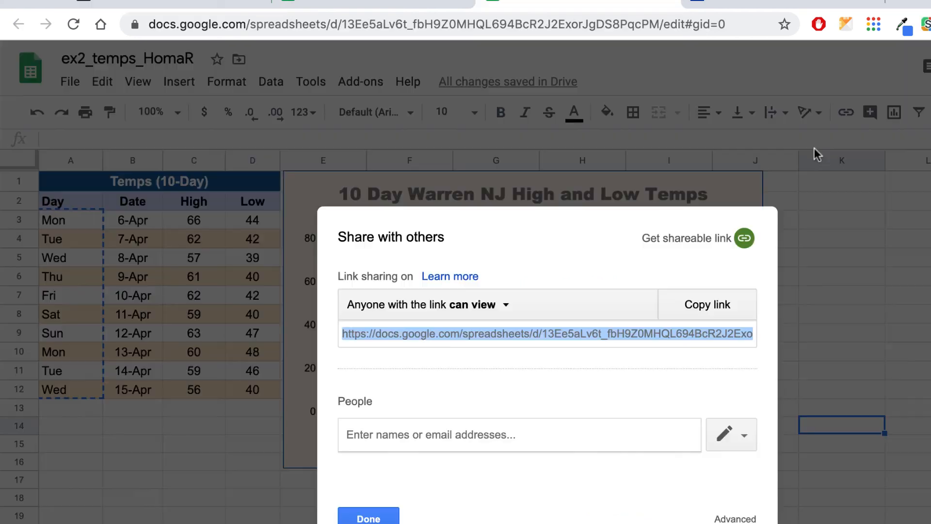